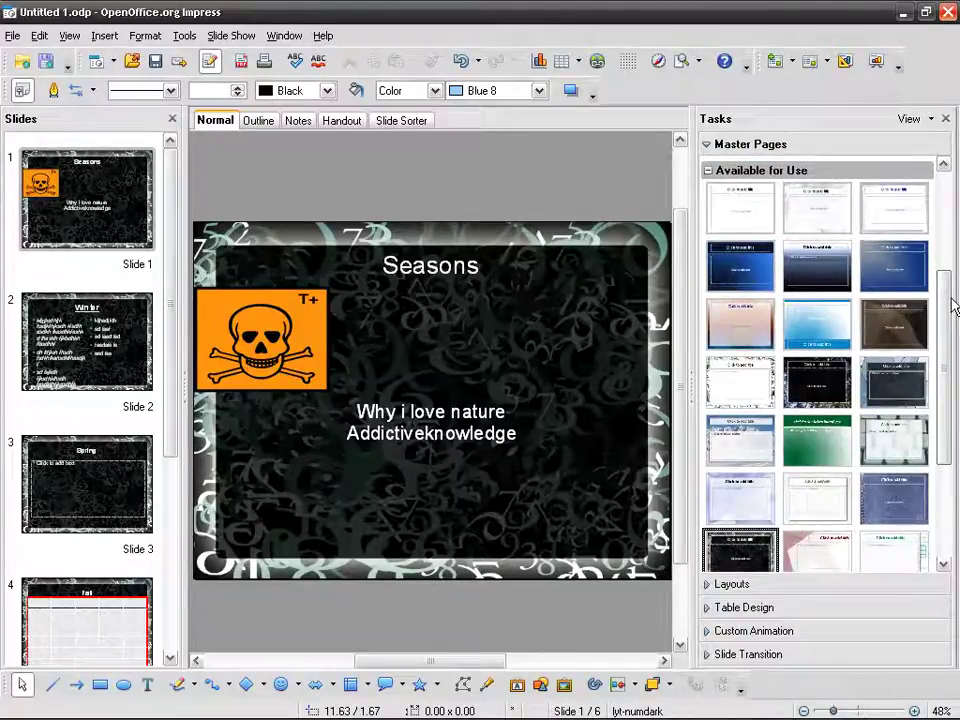
Step: Apply the grape-vine Wine master page to the Seasons slides and return to the Google results
left_click_drag(950, 307, 950, 460)
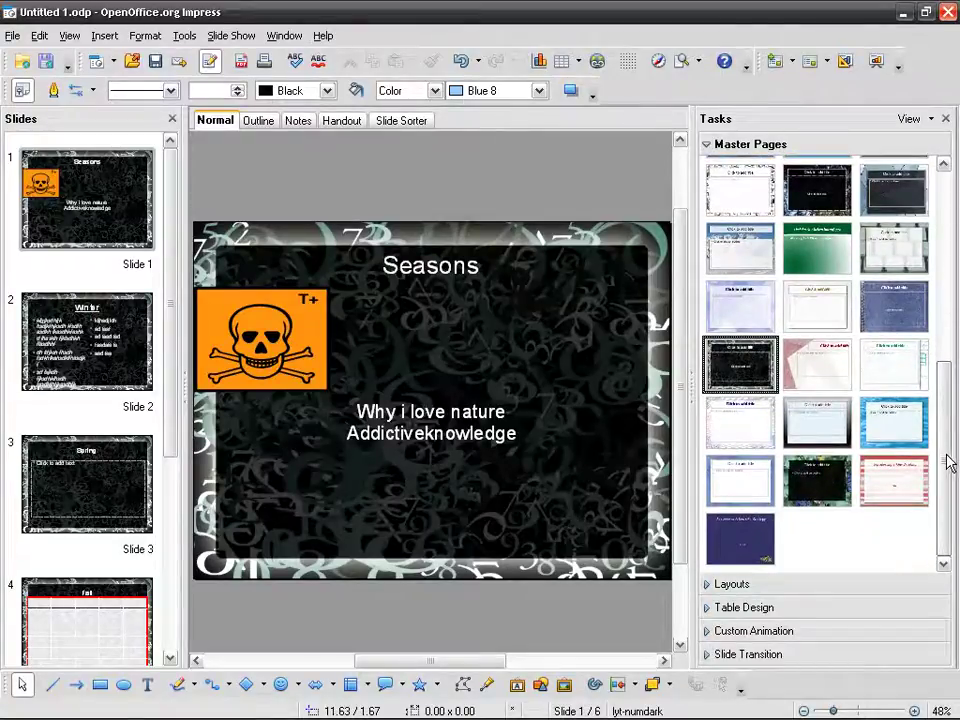
mouse_move(950, 461)
left_mouse_down()
mouse_move(949, 321)
mouse_move(949, 478)
left_mouse_up()
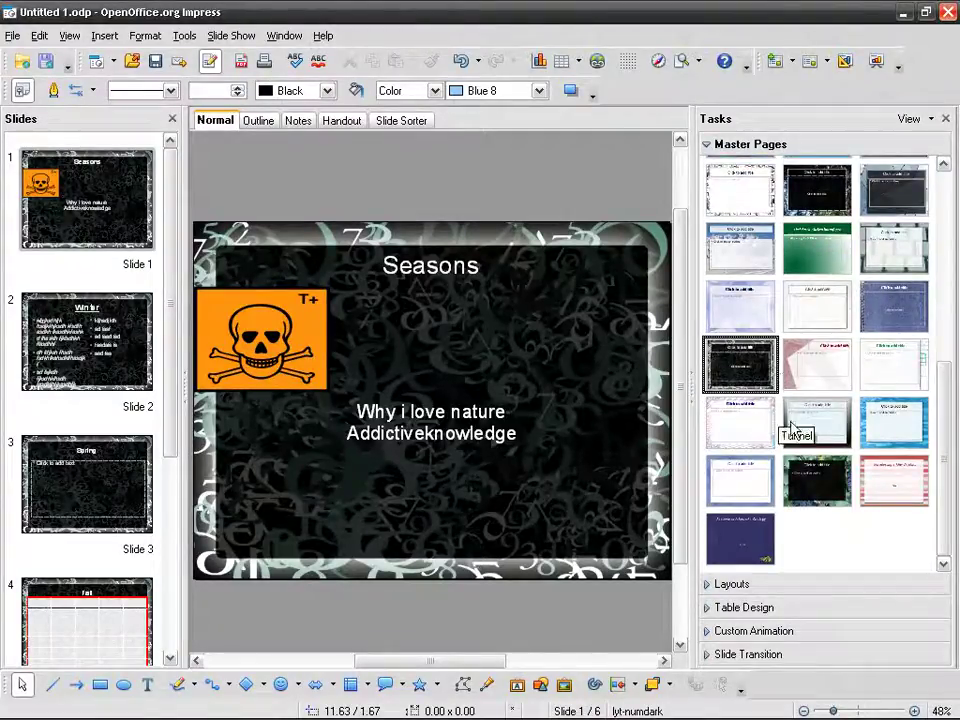
left_click(835, 468)
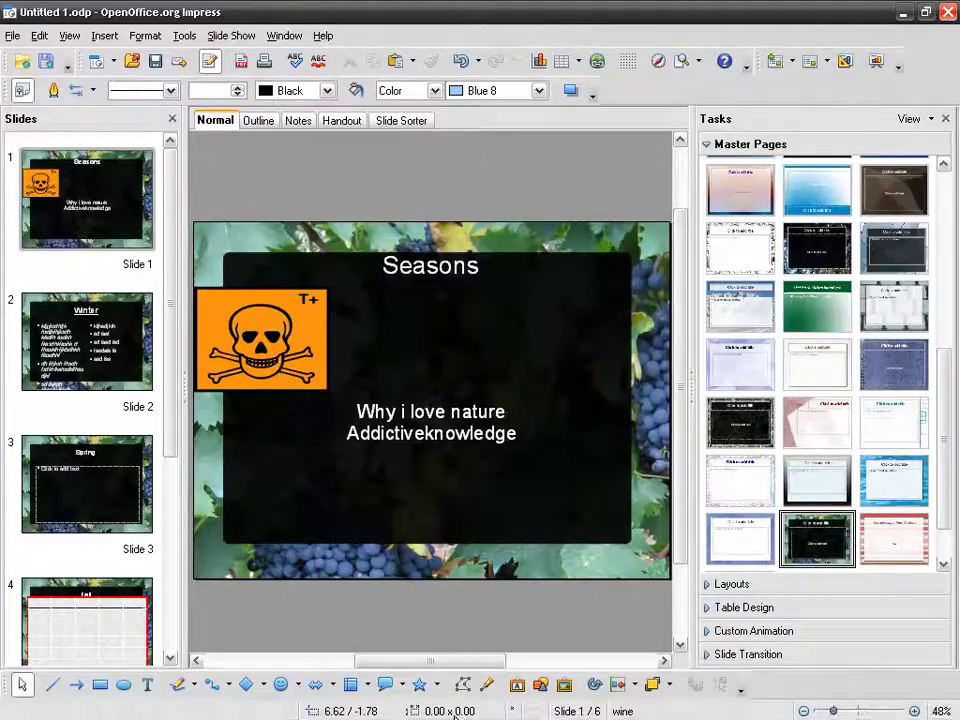
left_click(405, 706)
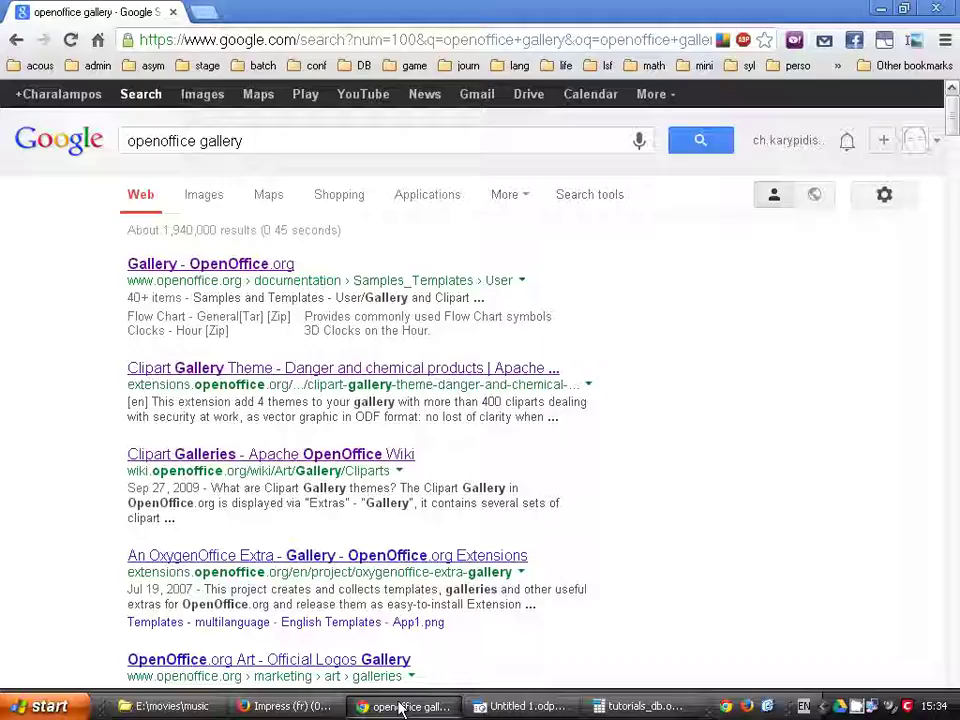
Step: Search for 'openoffice', look over the homepage and download page, then return to the results
double_click(204, 141)
key("BackSpace")
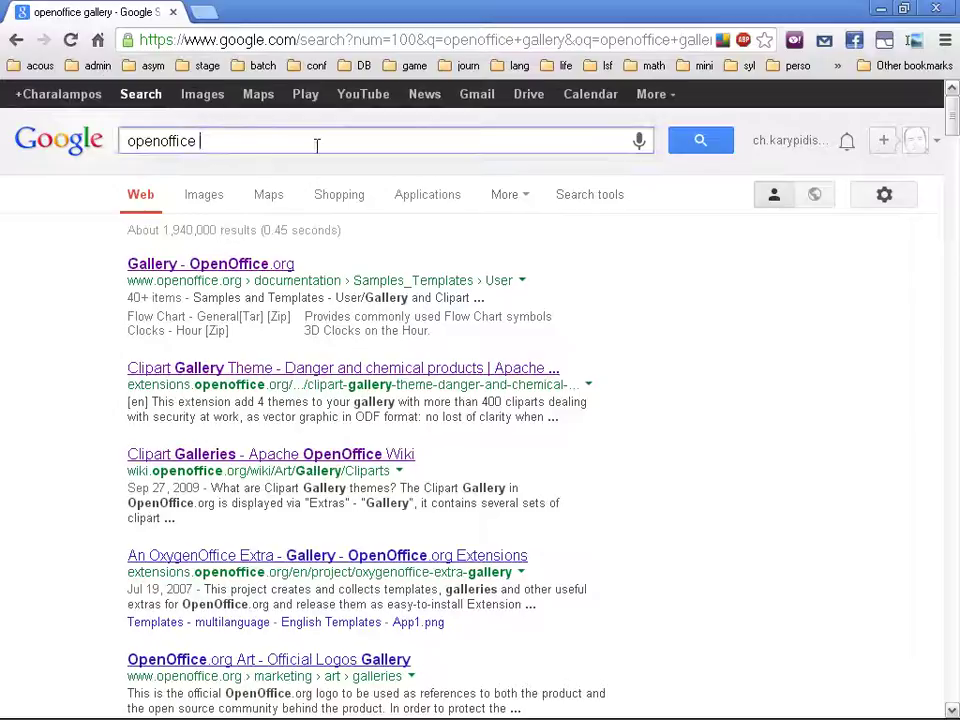
key("Return")
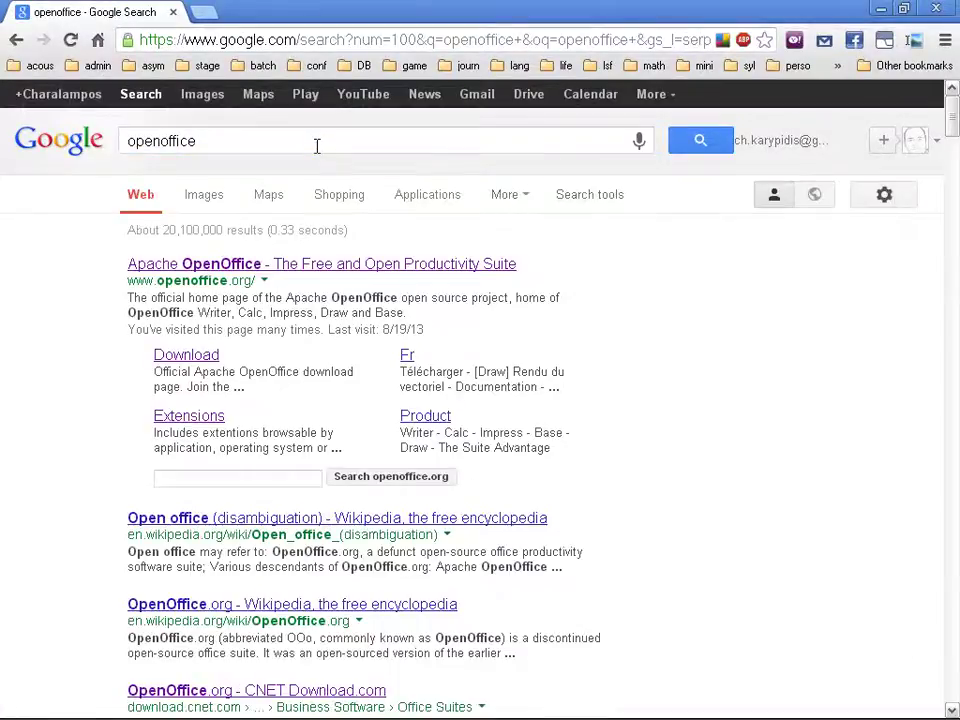
left_click(297, 266)
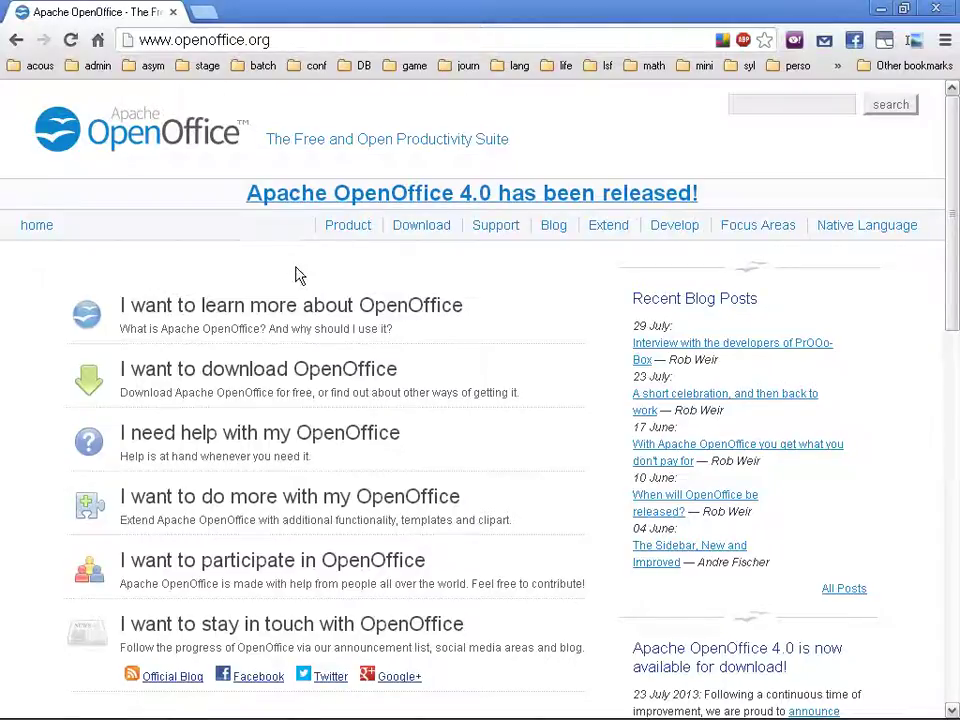
scroll(426, 238, "down", 3)
scroll(426, 238, "up", 3)
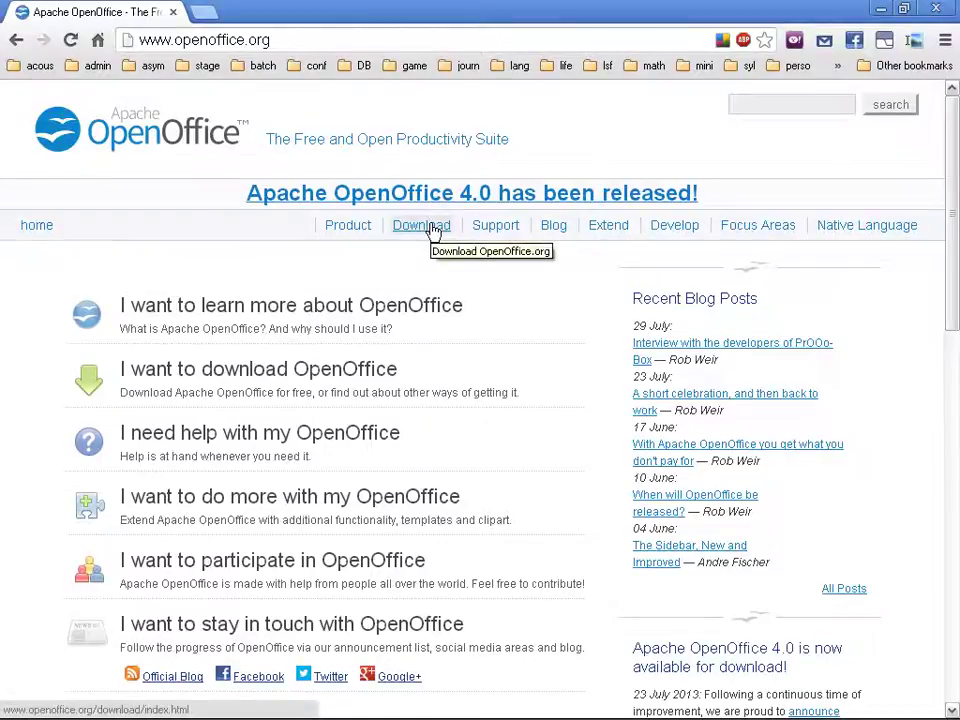
left_click(432, 228)
scroll(432, 230, "down", 2)
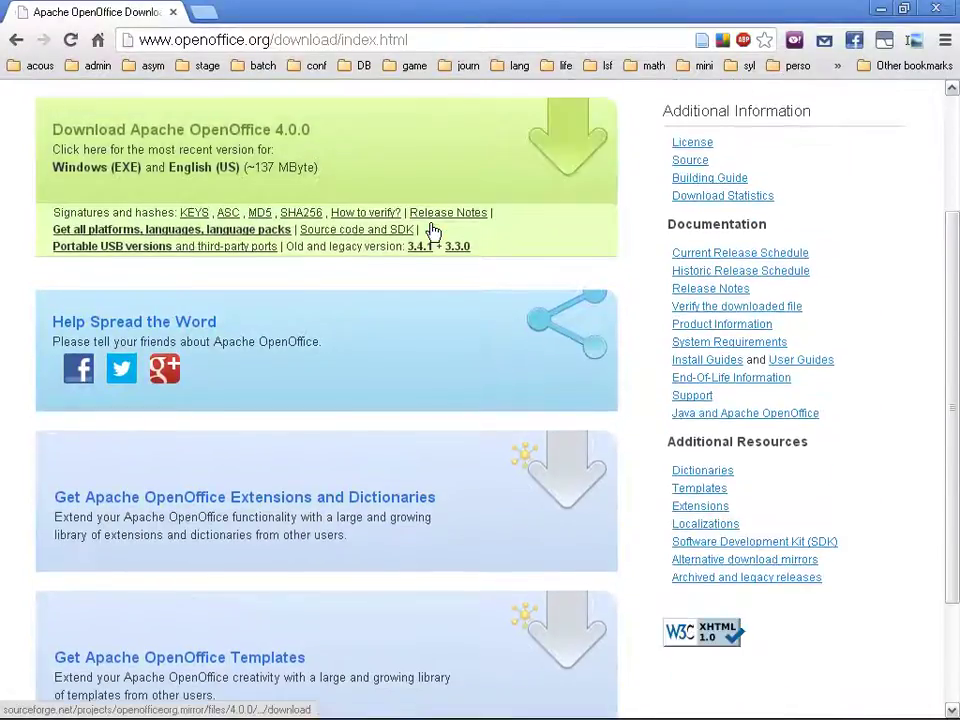
scroll(431, 229, "down", 2)
scroll(428, 229, "up", 4)
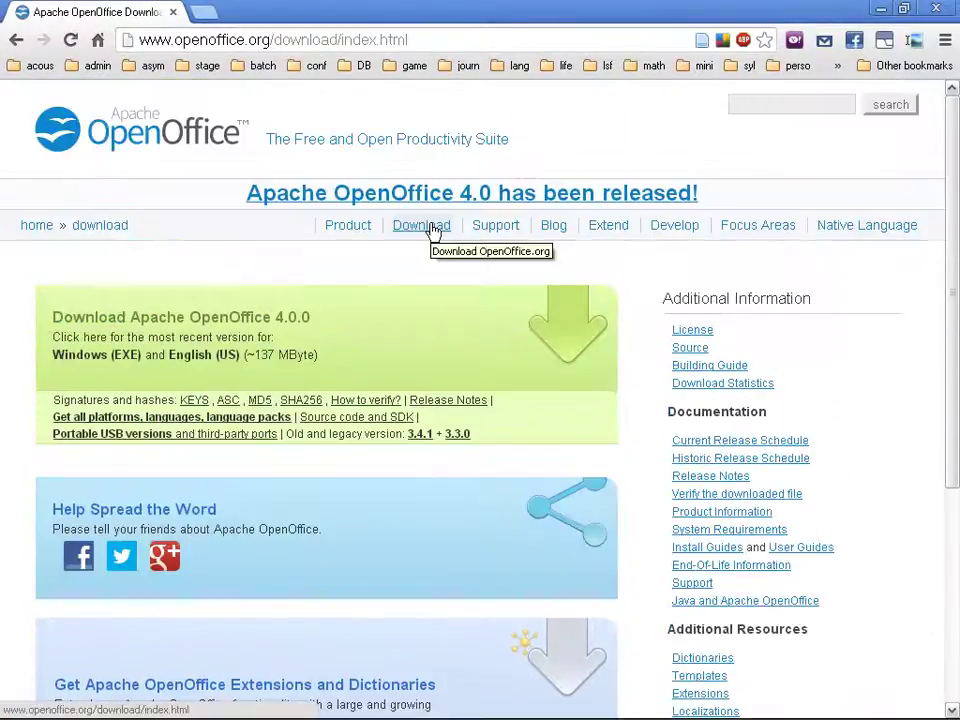
left_click(14, 39)
left_click(15, 39)
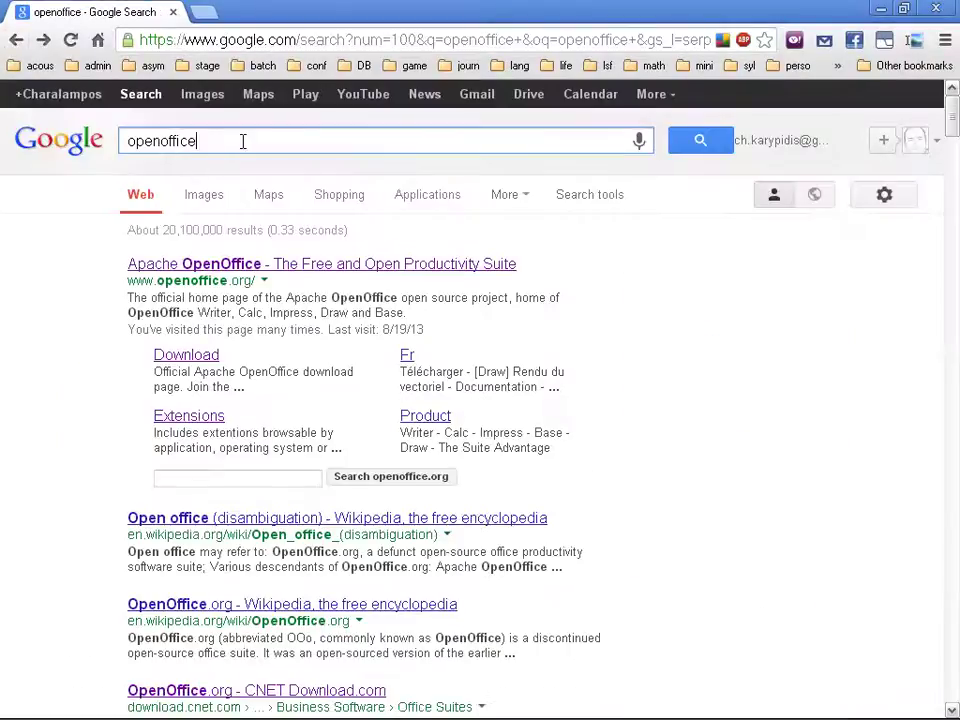
Step: Search for 'openoffice templates' and open the Apache OpenOffice Templates site
type("templates")
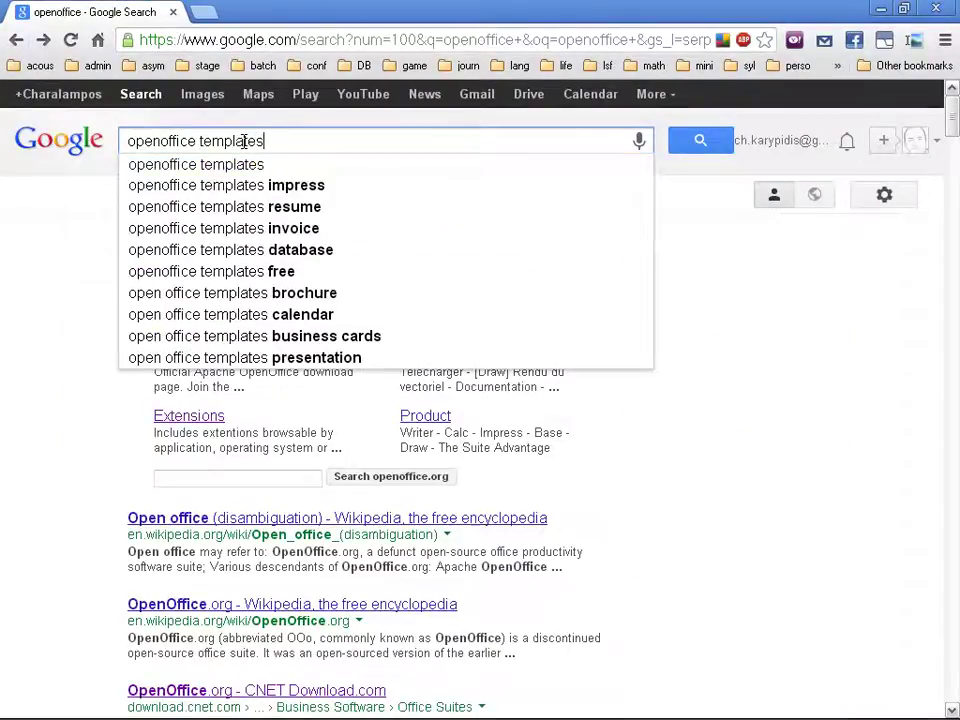
key("Return")
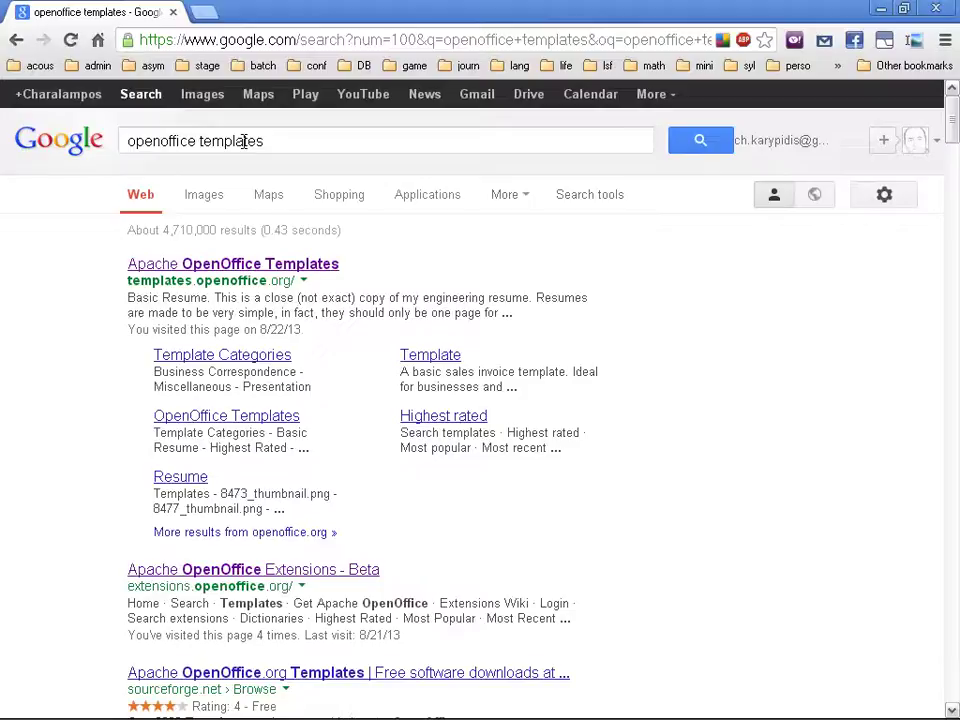
left_click(243, 265)
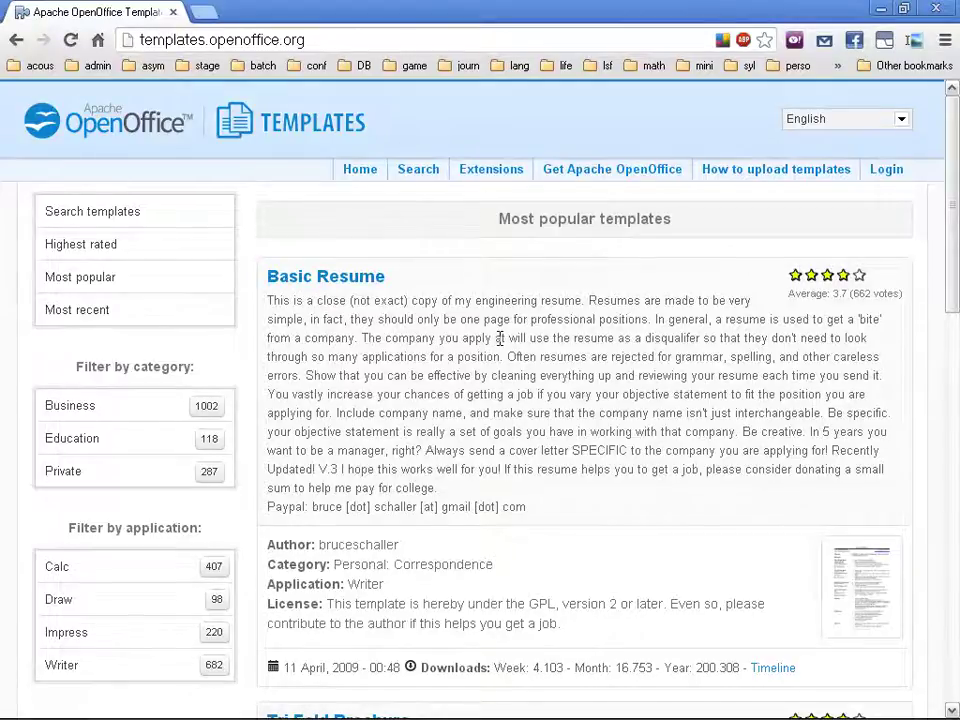
Step: Locate the Impress filter on the page and list only Impress templates
scroll(500, 338, "down", 2)
scroll(500, 338, "up", 1)
scroll(500, 340, "down", 1)
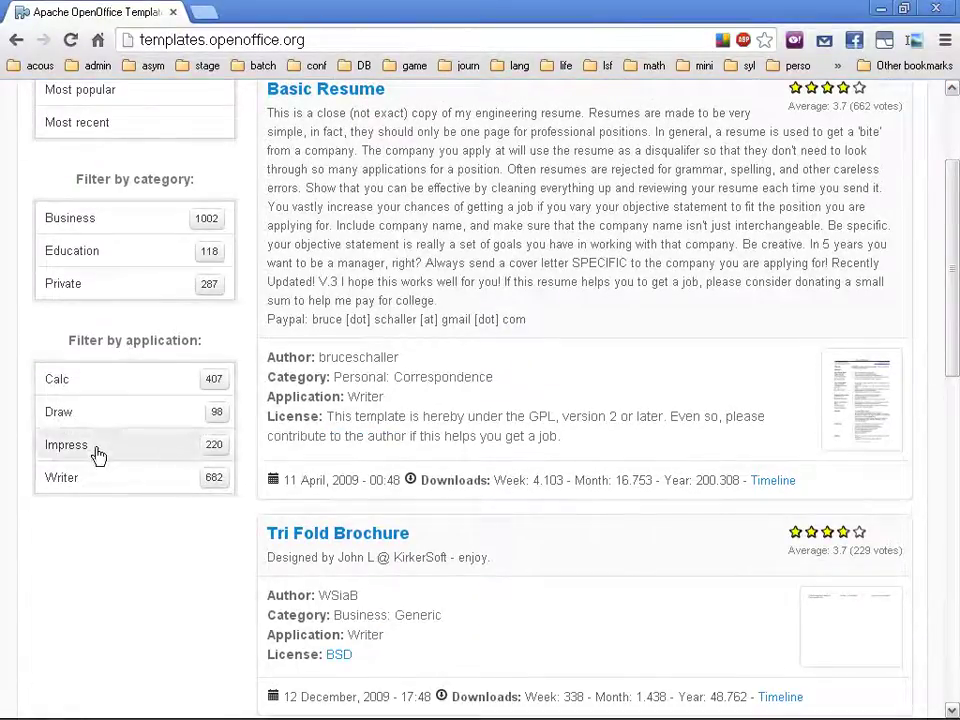
scroll(500, 405, "down", 10)
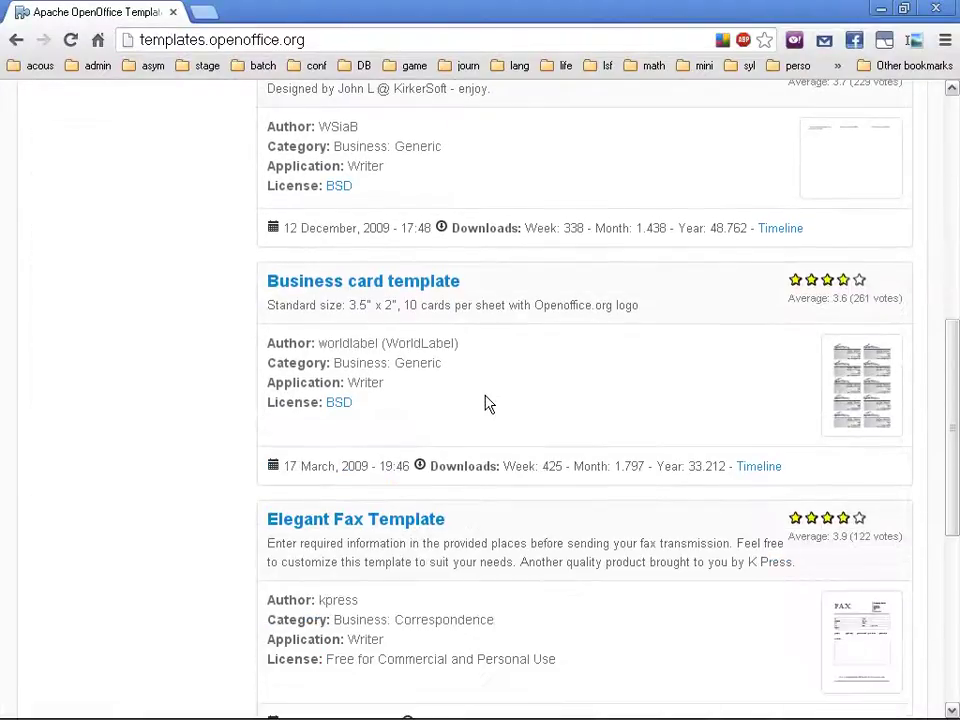
key("ctrl+f")
type("impres")
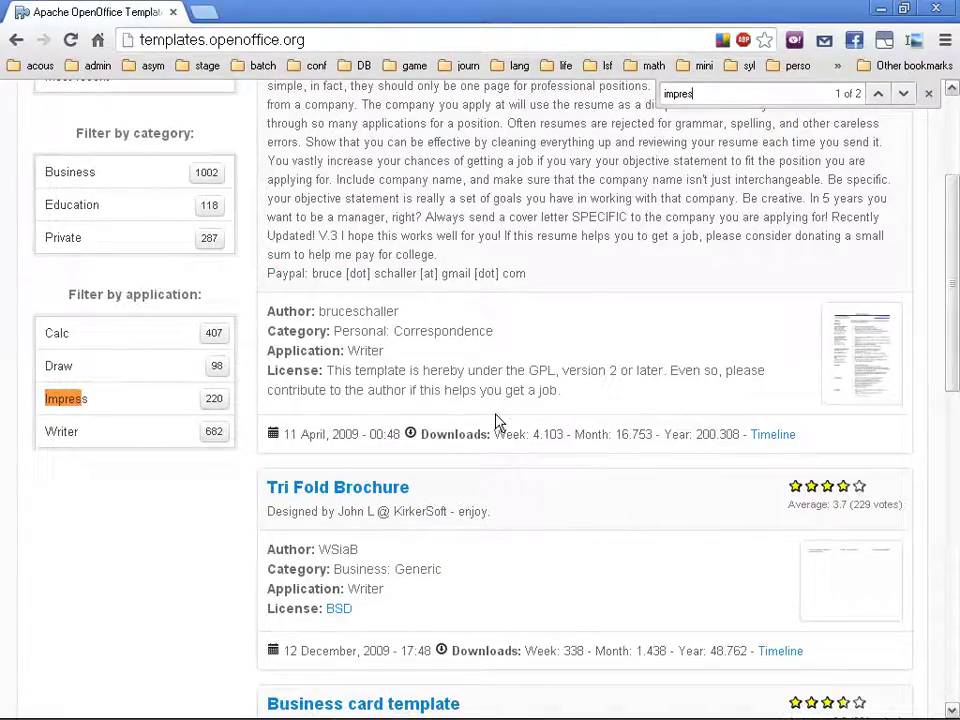
left_click(903, 93)
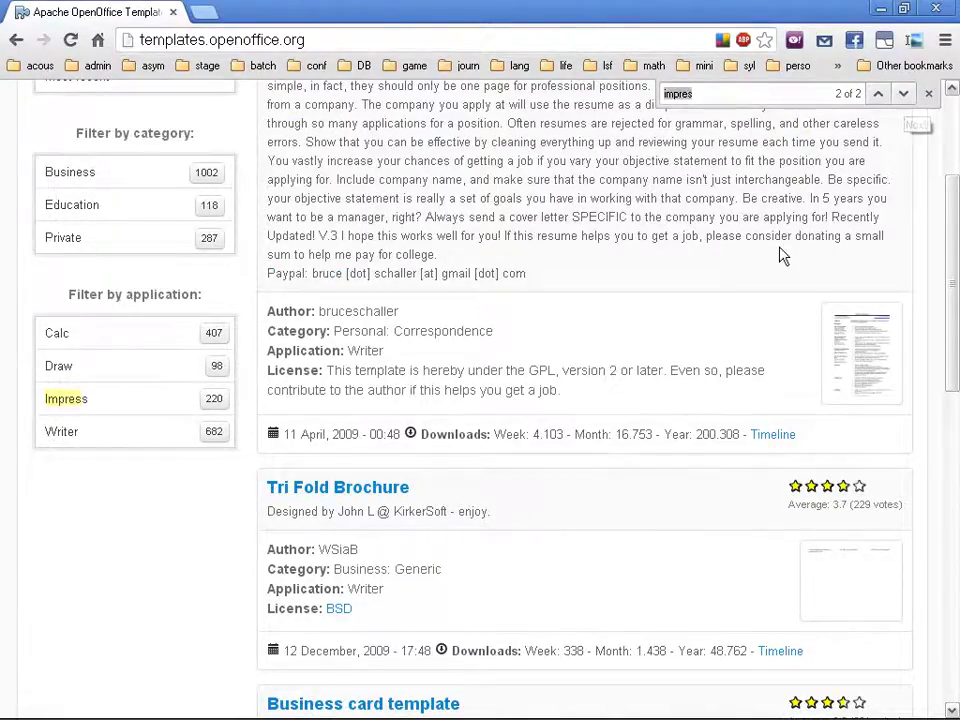
scroll(782, 257, "up", 2)
scroll(800, 215, "up", 1)
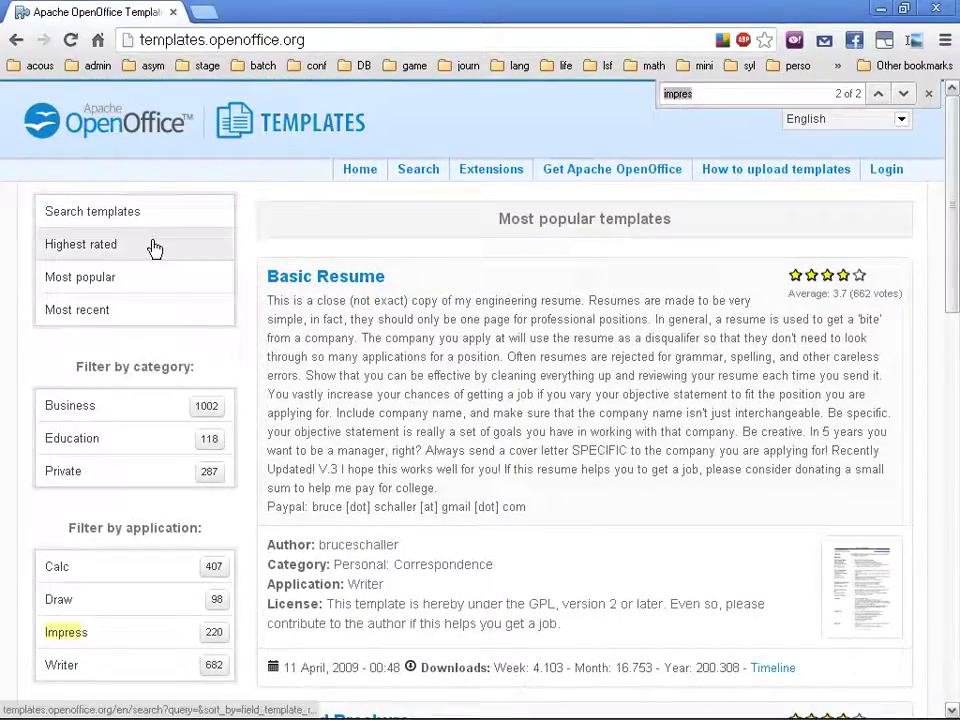
left_click(115, 628)
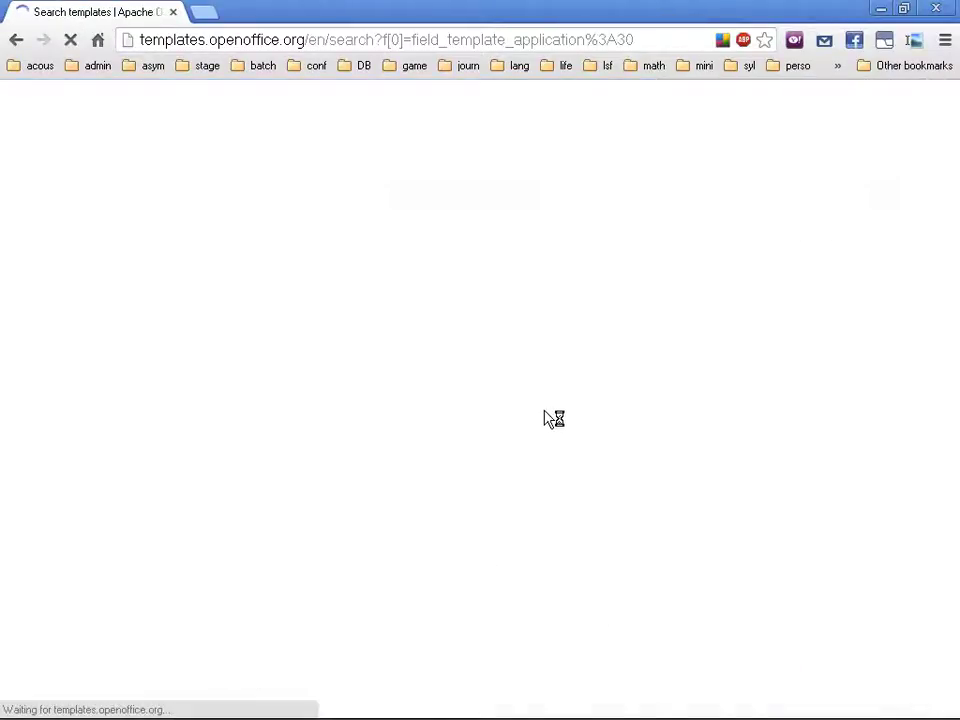
Step: Browse the Impress template results, glancing back at the Seasons presentation
scroll(600, 428, "down", 2)
scroll(600, 428, "down", 1)
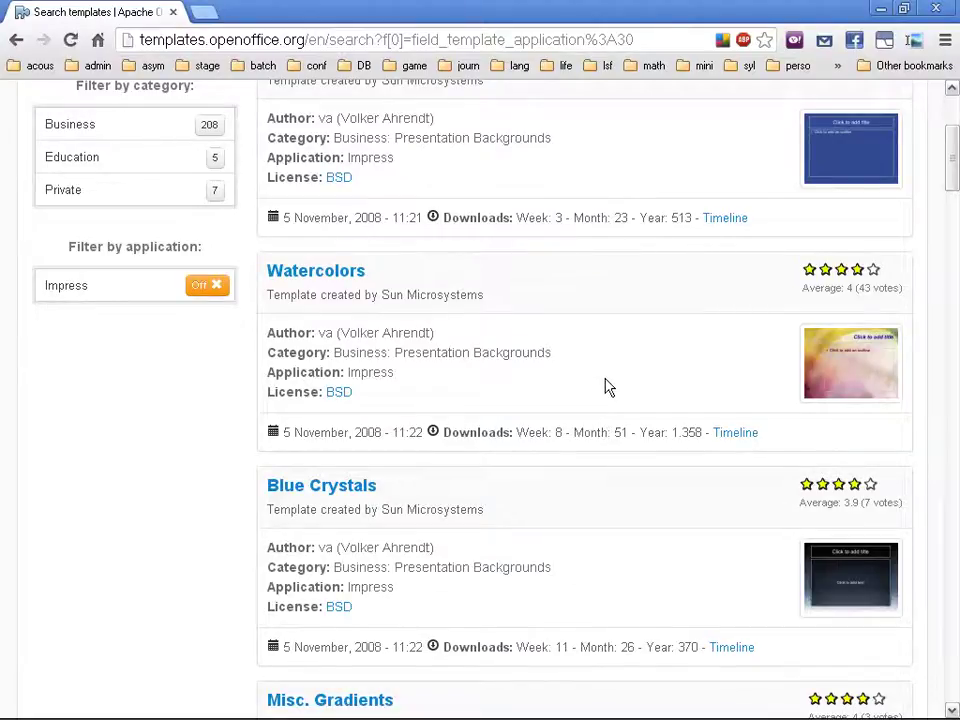
scroll(604, 388, "down", 9)
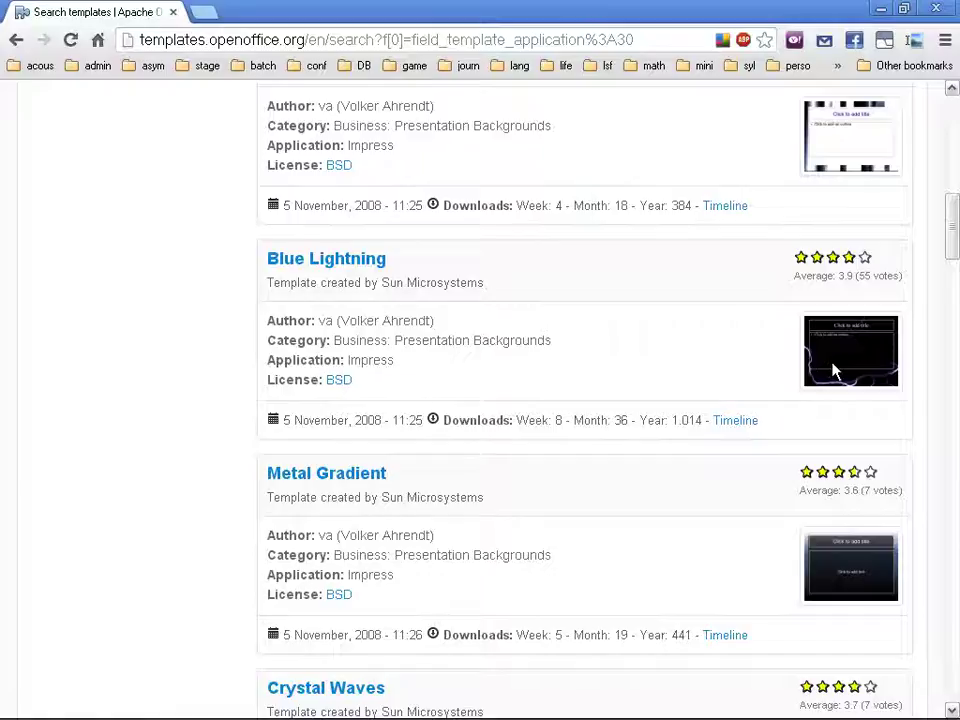
mouse_move(418, 708)
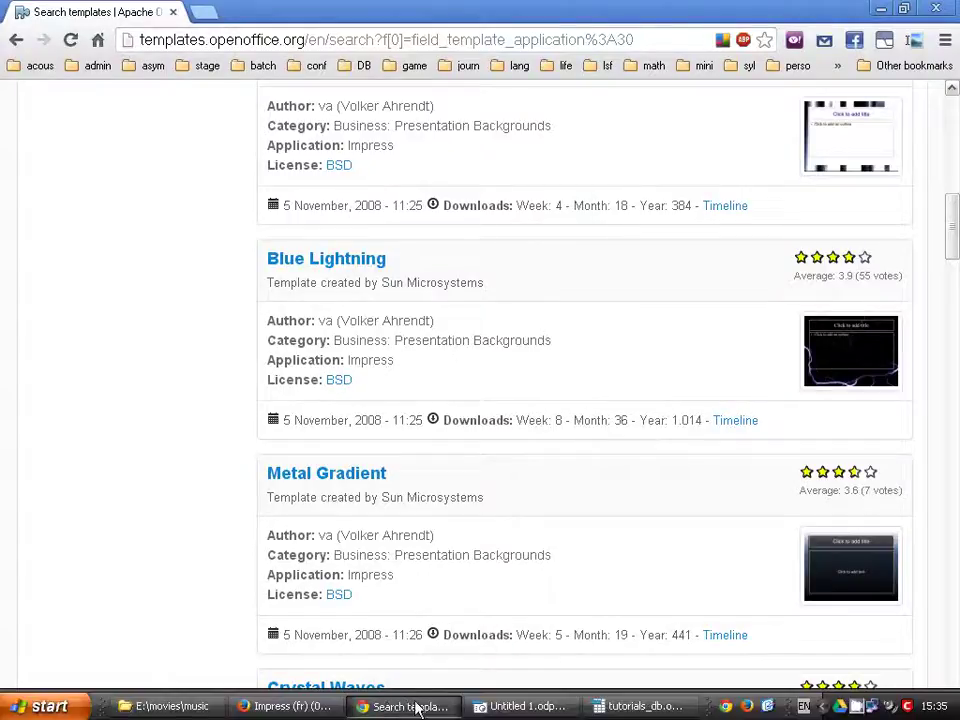
left_click(505, 707)
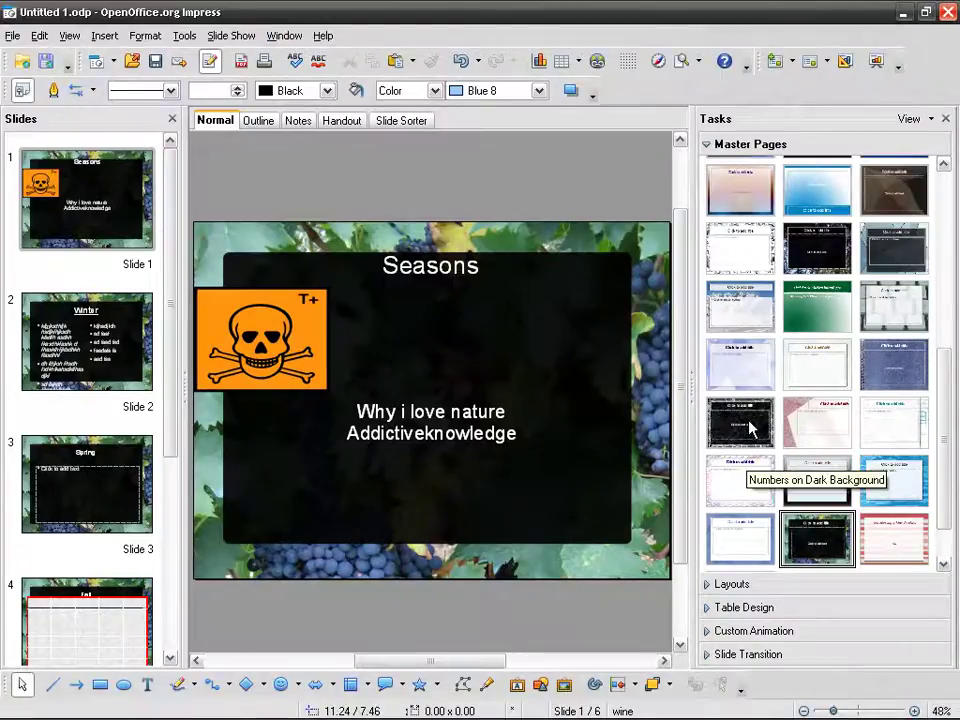
scroll(880, 320, "up", 2)
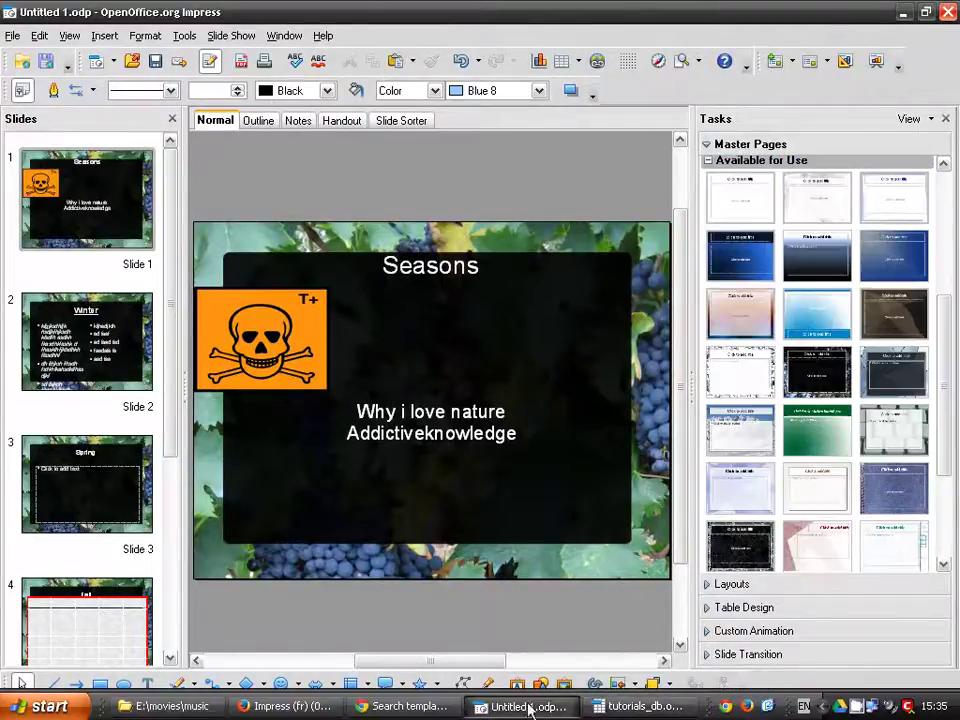
left_click(322, 706)
left_click(368, 706)
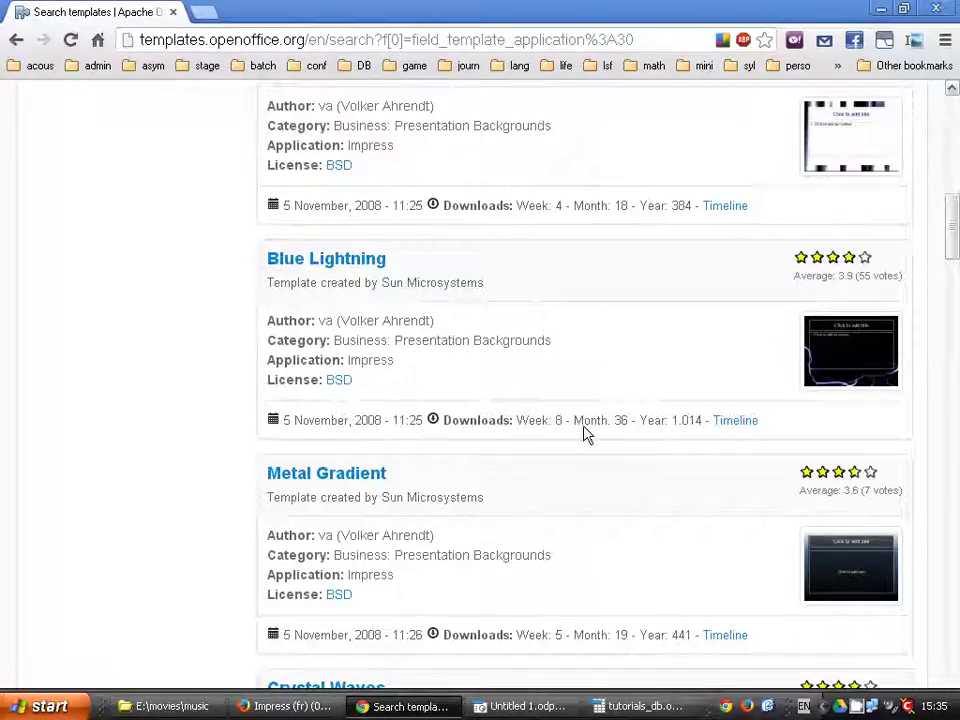
Step: Open the Black and Blue Smoke template page in a background tab
scroll(585, 435, "down", 4)
scroll(588, 434, "down", 1)
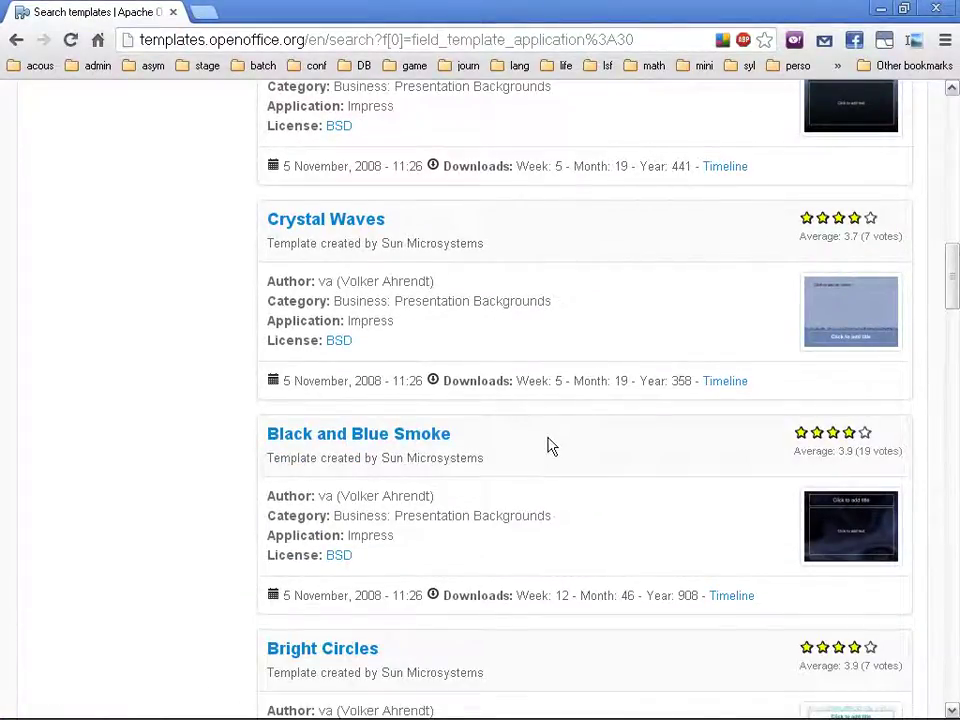
scroll(560, 444, "down", 1)
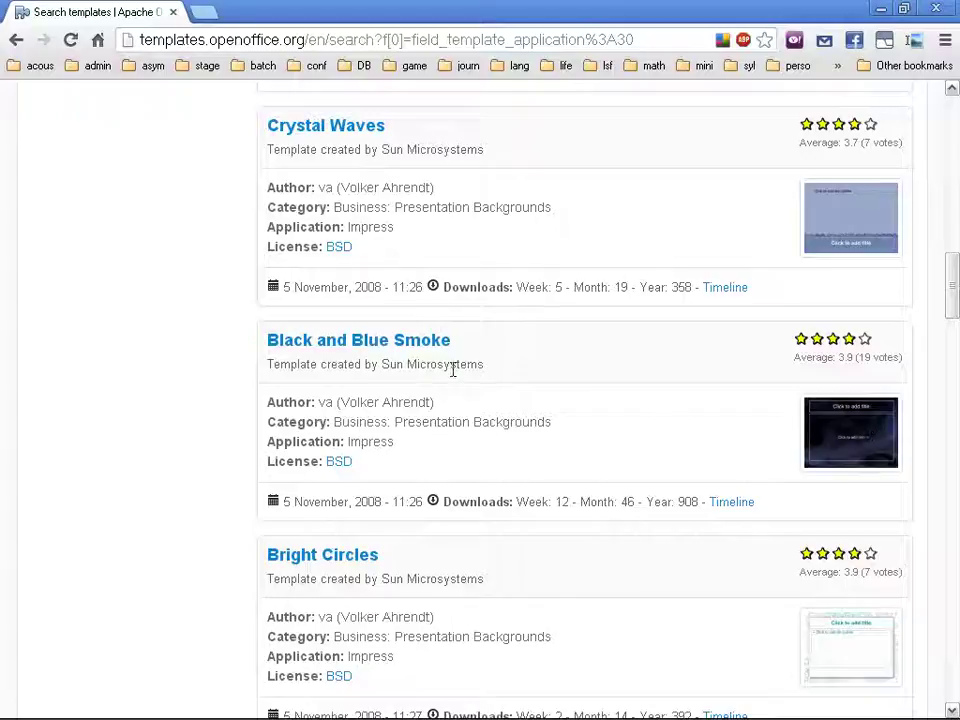
middle_click(407, 342)
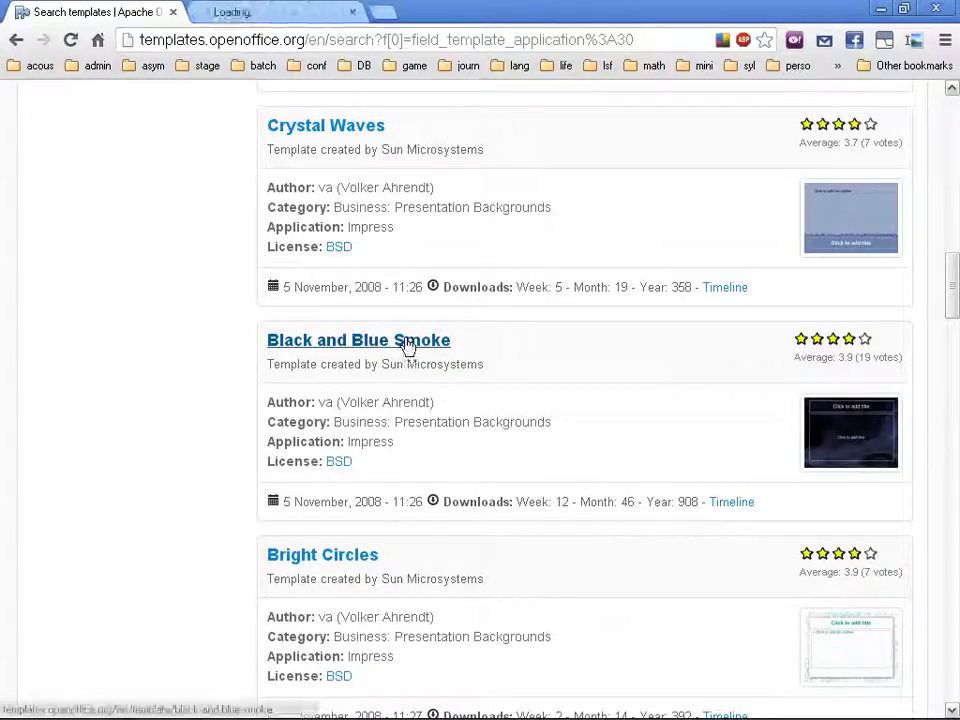
Step: Download the Black and Blue Smoke template file, denying the multiple-download request
left_click(244, 11)
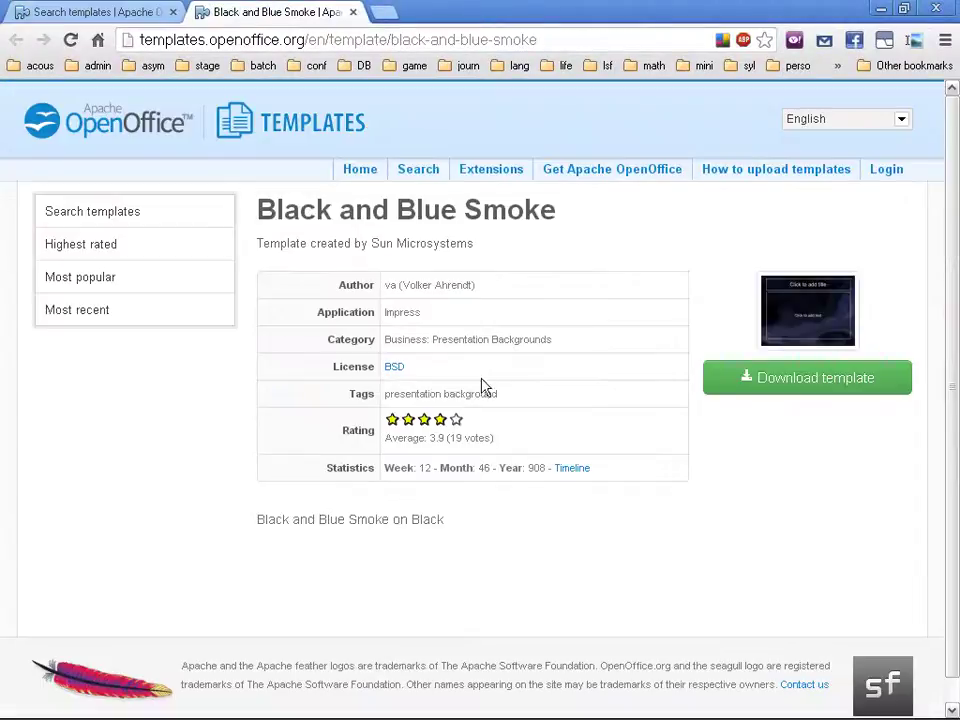
left_click(813, 386)
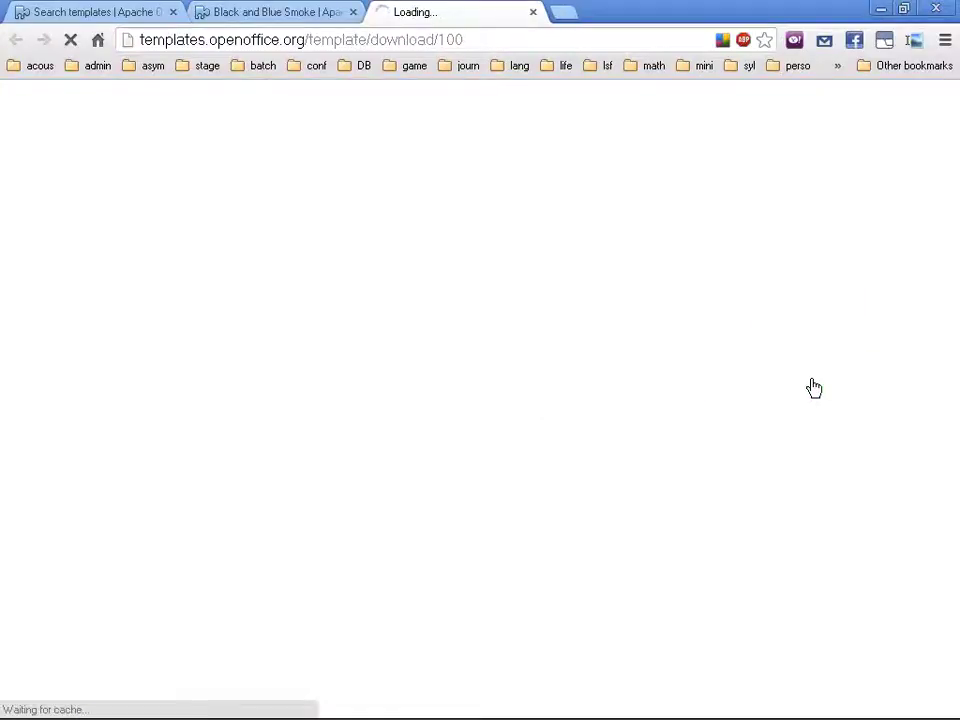
left_click(293, 204)
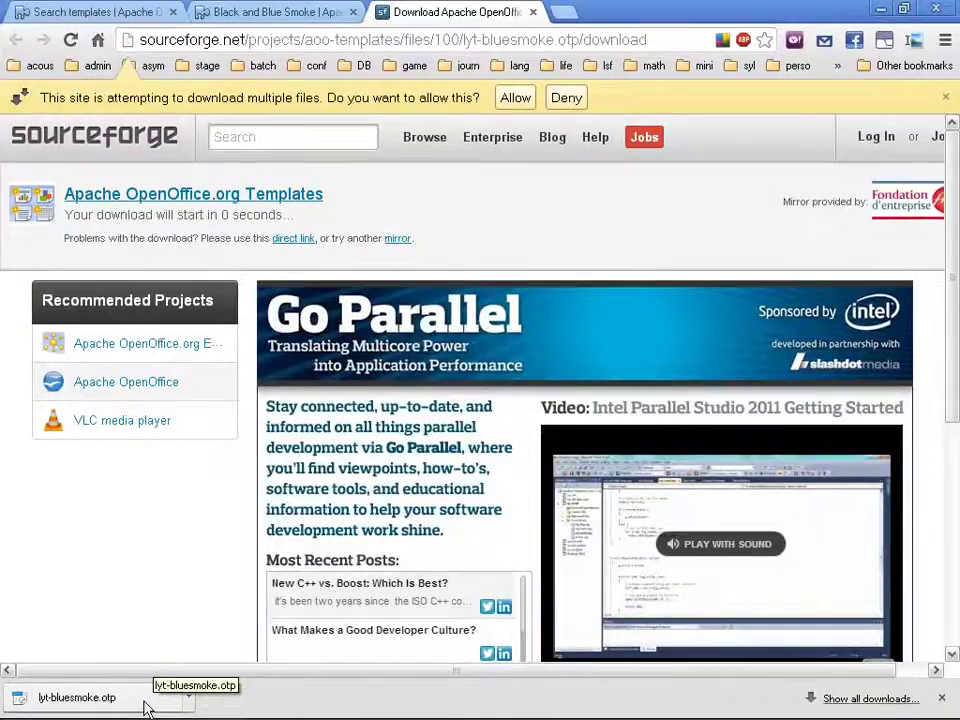
left_click(566, 97)
Step: Close the download and template tabs and minimize Chrome, Impress and the video window
left_click(533, 11)
left_click(352, 11)
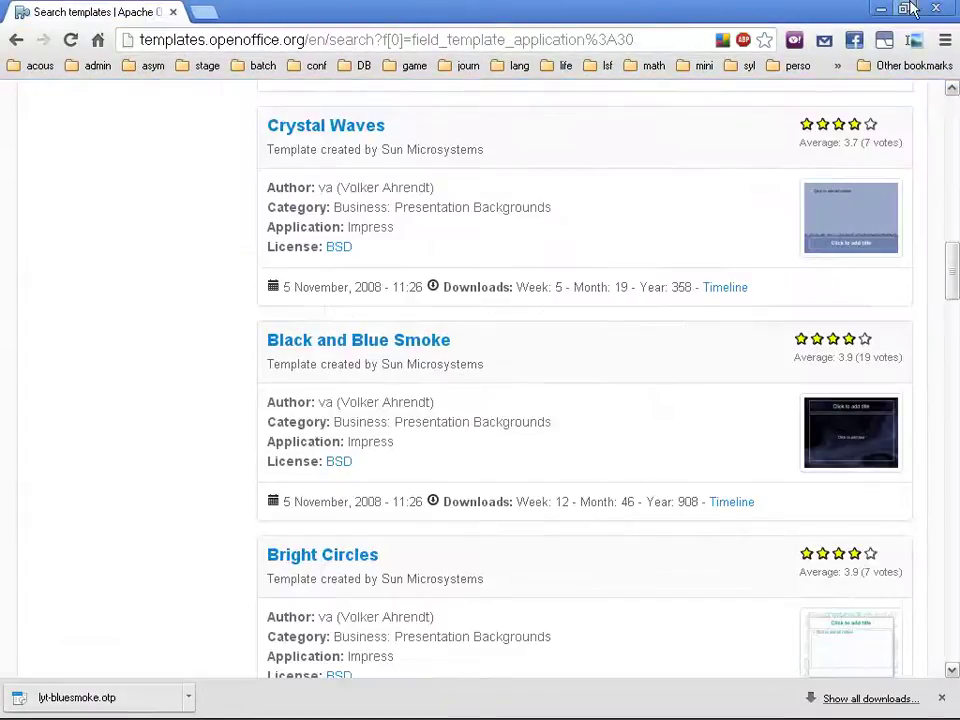
left_click(880, 8)
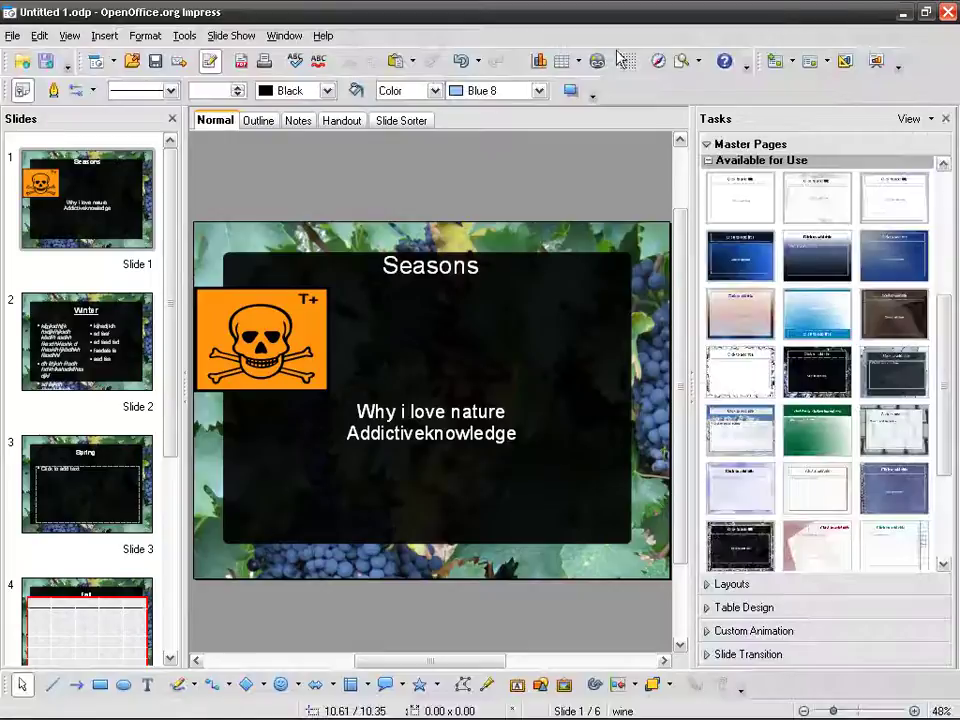
left_click(903, 15)
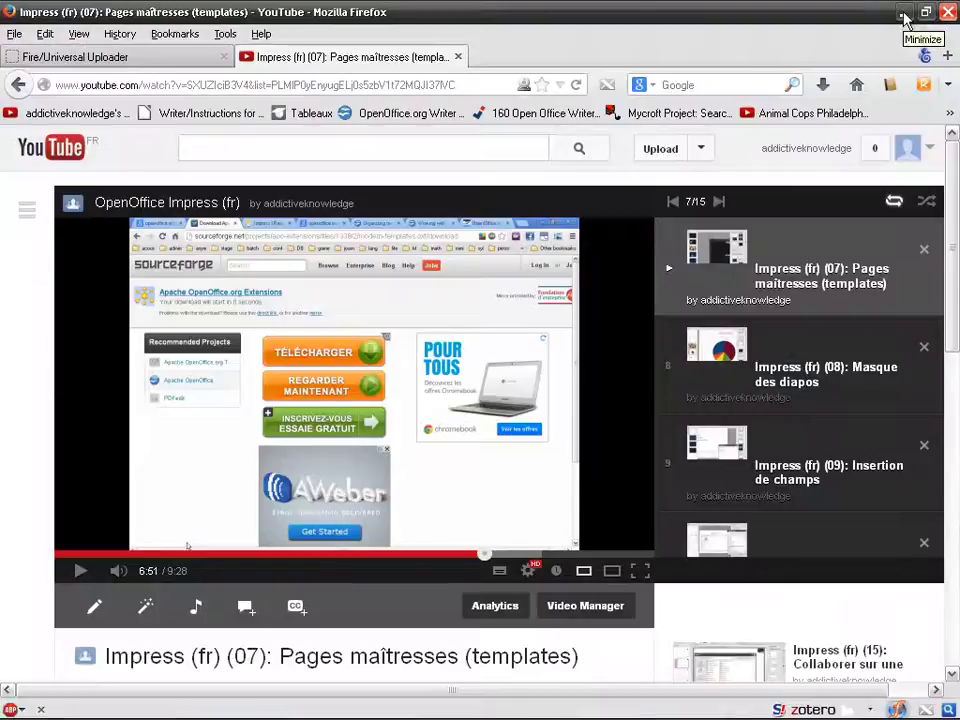
left_click(904, 15)
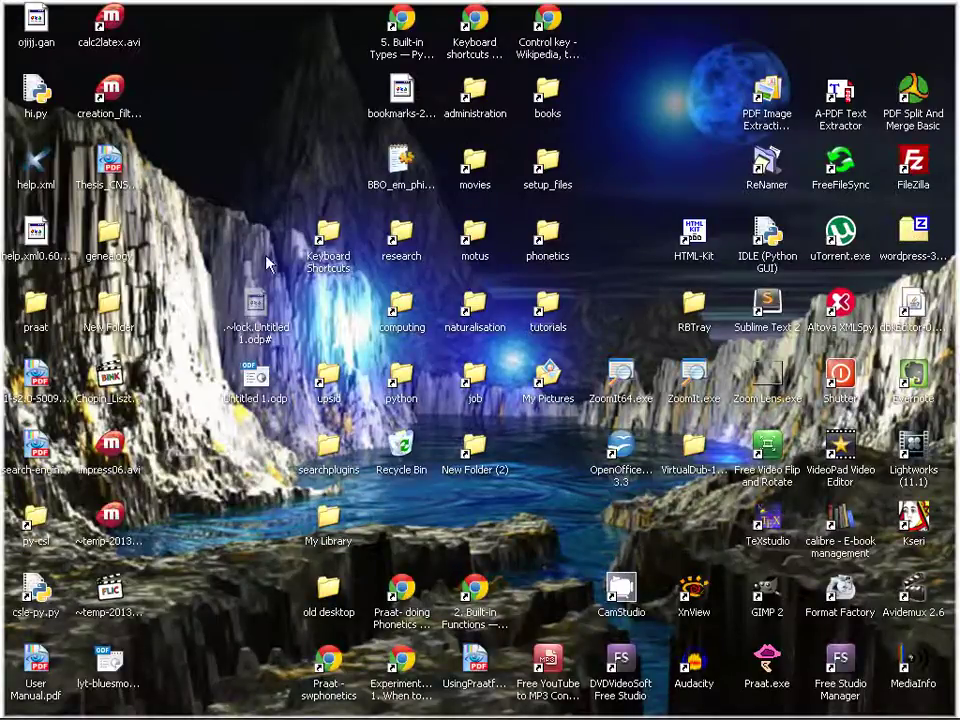
Step: Open lyt-bluesmoke.otp from the desktop as a new Untitled 1 presentation
left_click(130, 662)
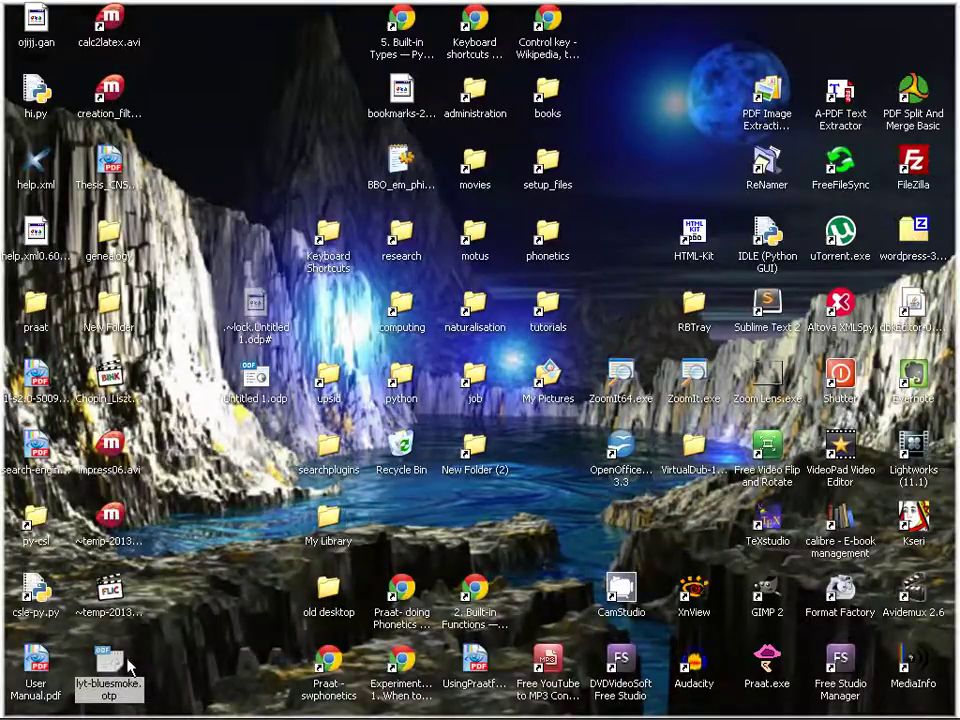
mouse_move(119, 670)
double_click(119, 672)
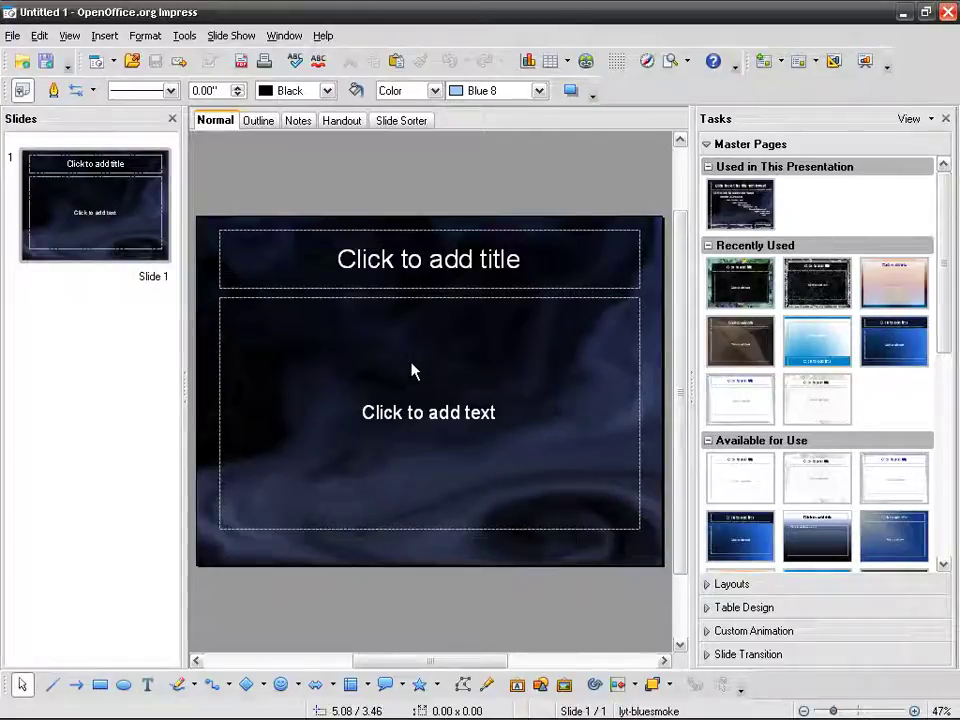
Step: Fill the first slide's title and body with dummy text
left_click(428, 253)
type("hfdghdjfkgdf")
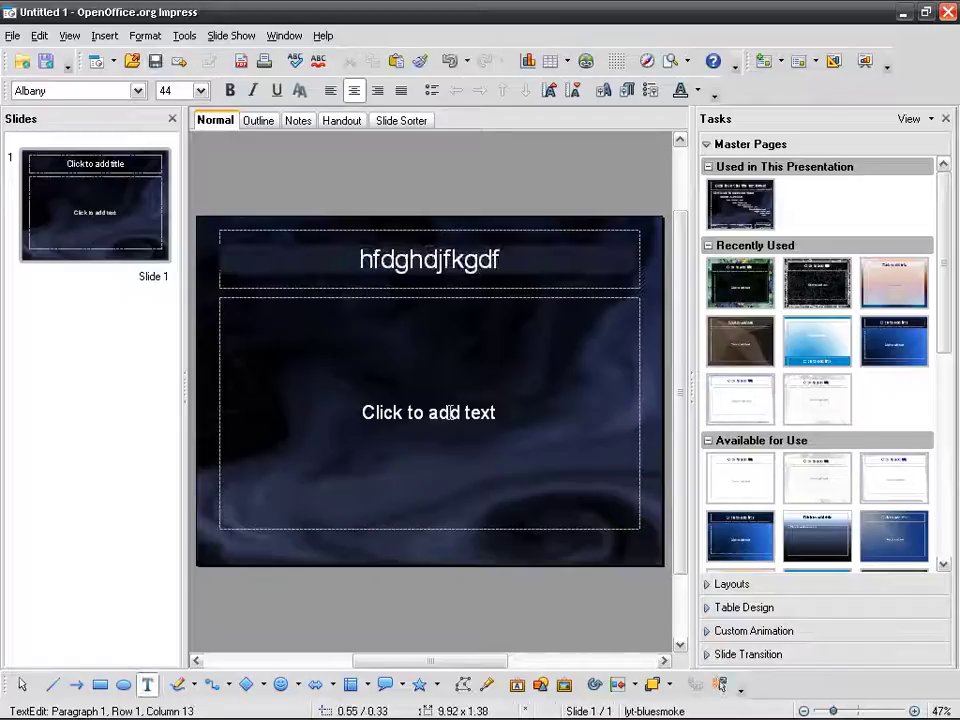
left_click(459, 405)
type("dfgsdgsdfgdf")
Step: Add a second slide titled 'dgdgsdg'
right_click(112, 230)
left_click(160, 242)
left_click(420, 285)
type("dgdgsdg")
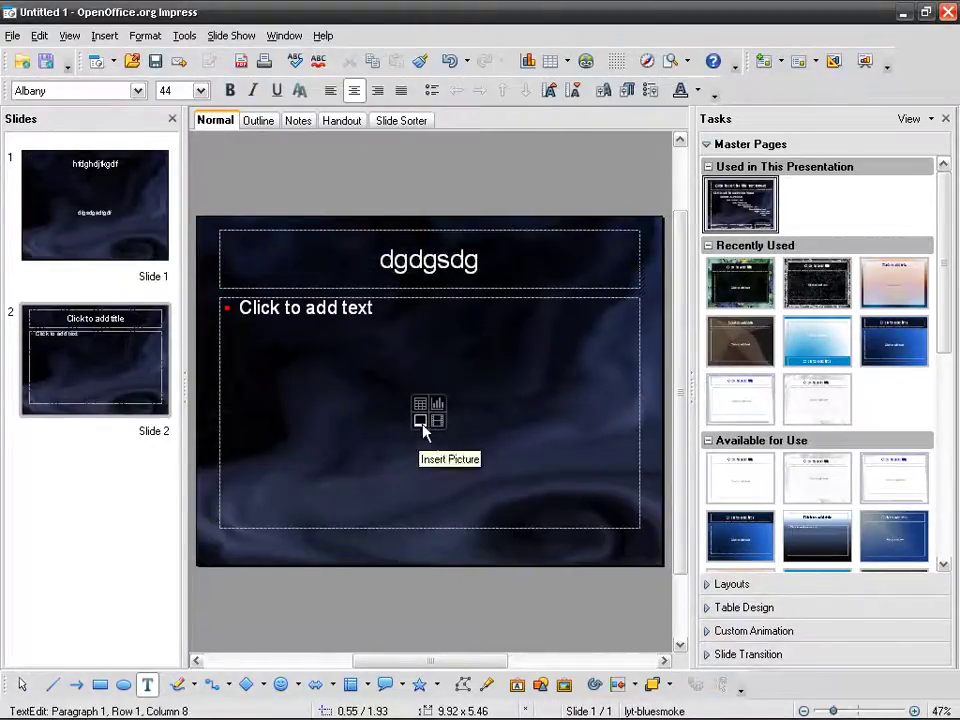
left_click(333, 229)
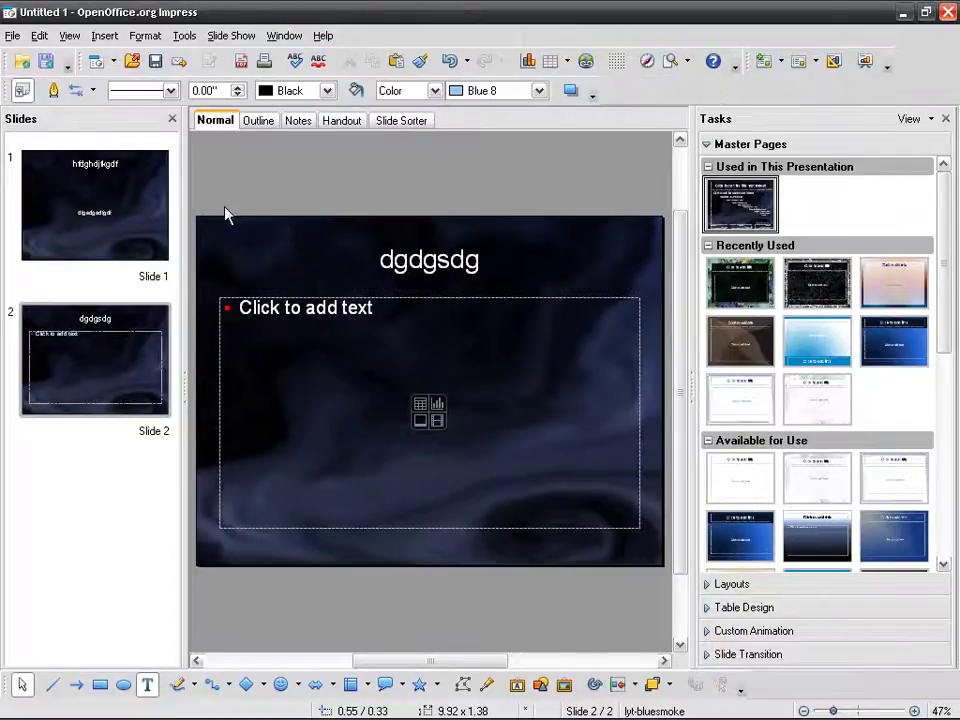
Step: Check the Save As options (ODF Presentation, Desktop) and cancel without saving
left_click(155, 61)
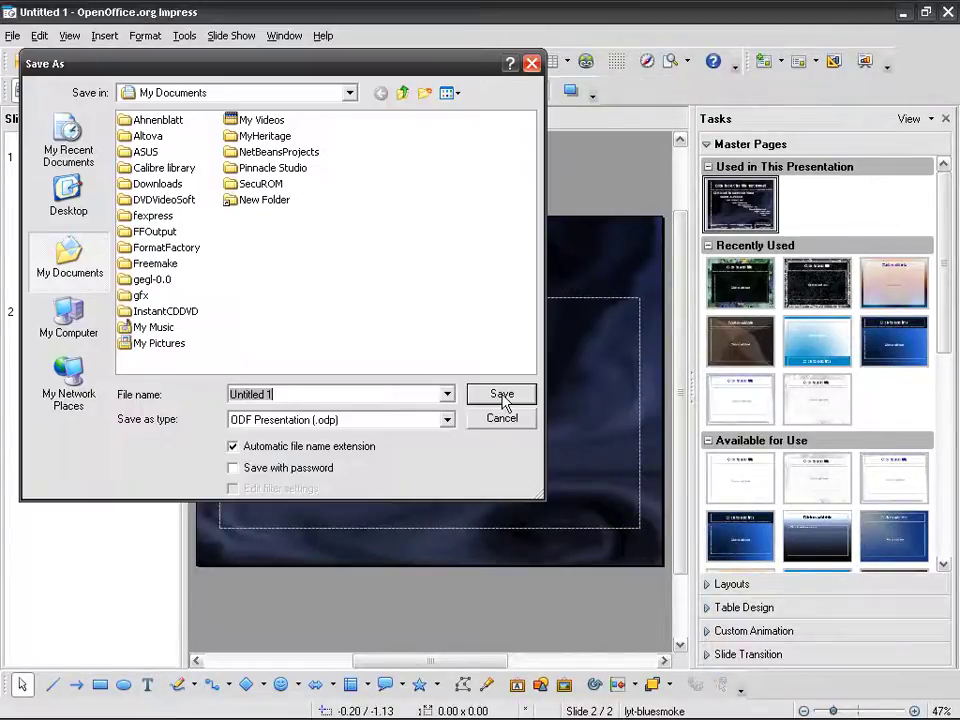
left_click(447, 397)
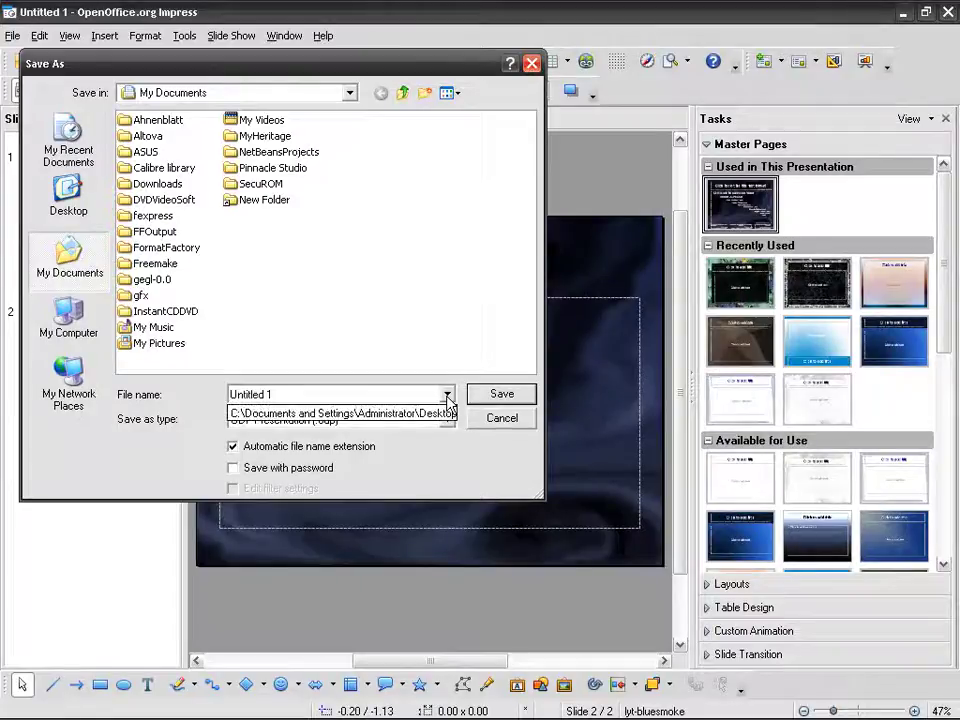
left_click(447, 420)
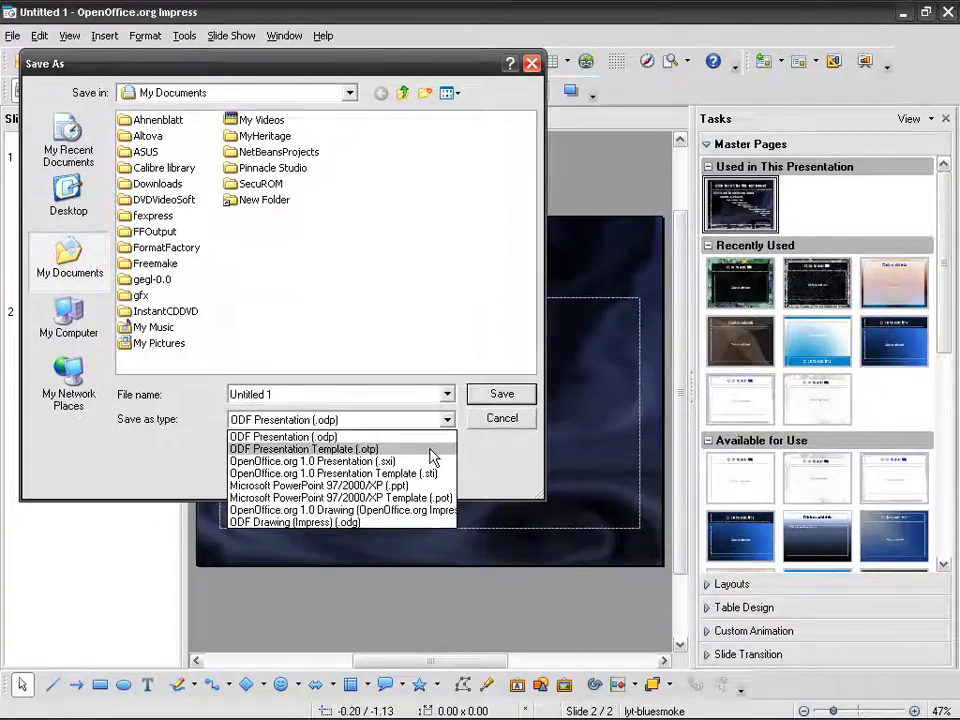
left_click(425, 438)
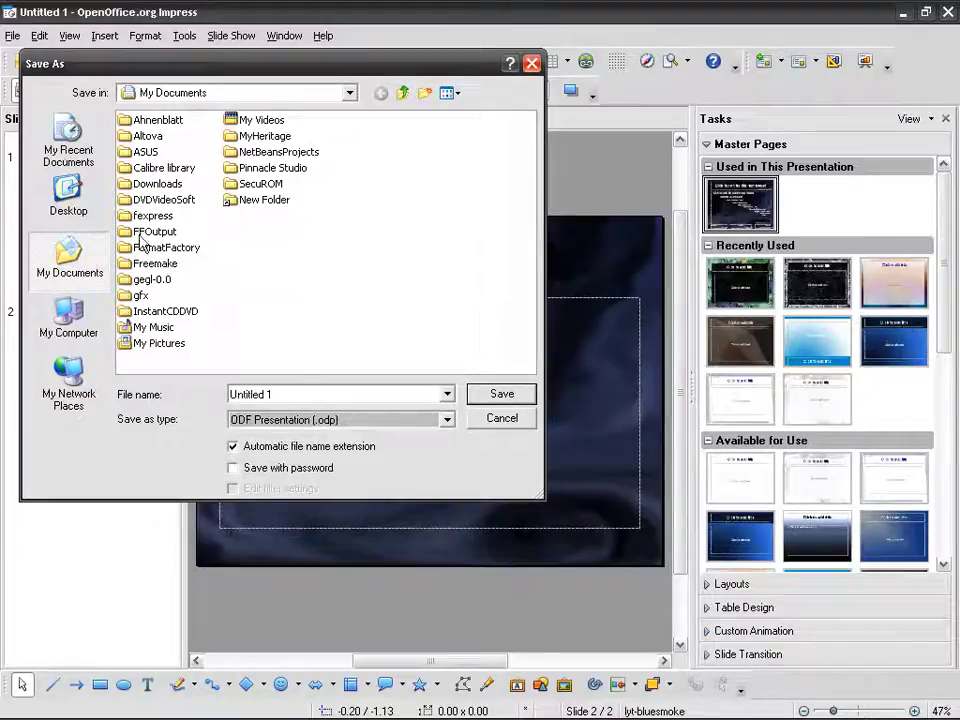
left_click(72, 205)
left_click(502, 418)
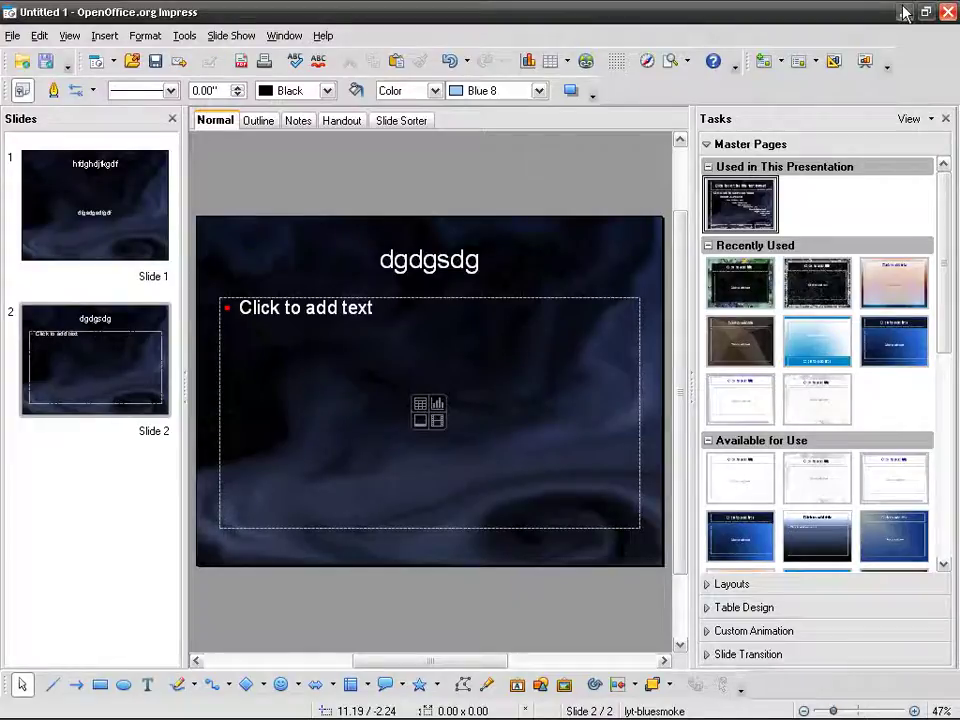
Step: Discard the dummy presentation unsaved and move the template icon higher on the desktop
left_click(948, 12)
left_click(479, 393)
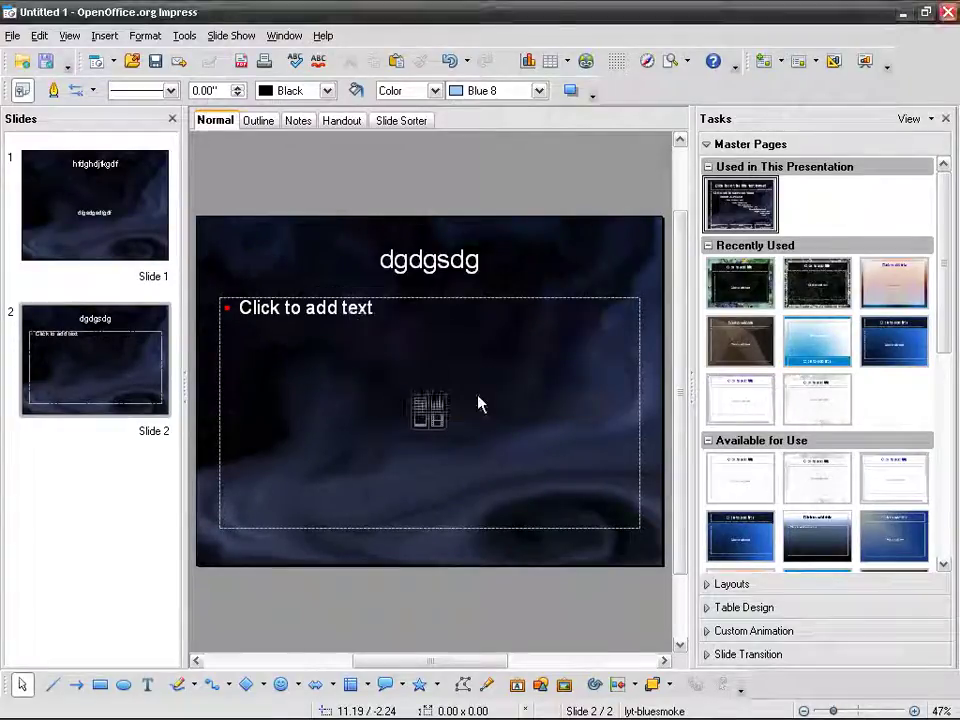
left_click_drag(120, 657, 356, 173)
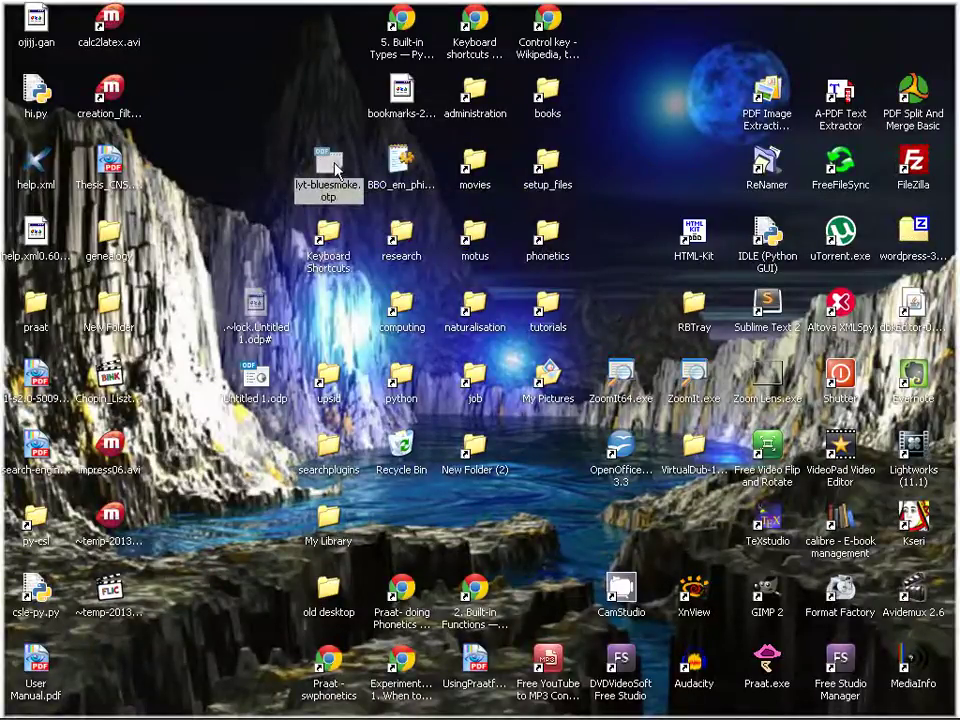
Step: Reopen and close the bluesmoke template, then restore Untitled 1.odp
double_click(335, 170)
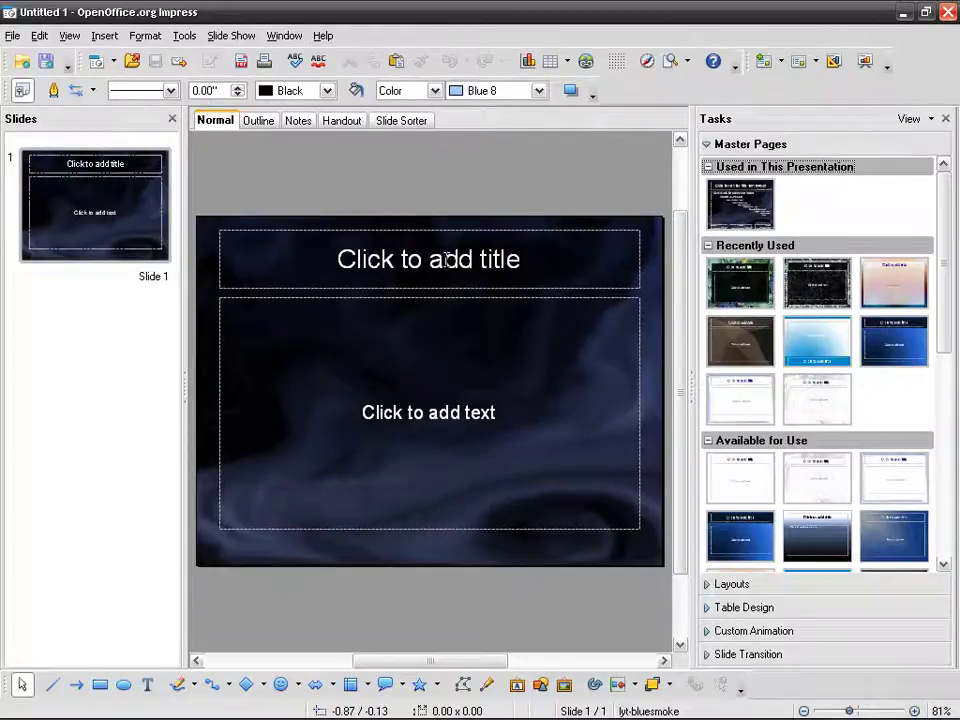
left_click(950, 12)
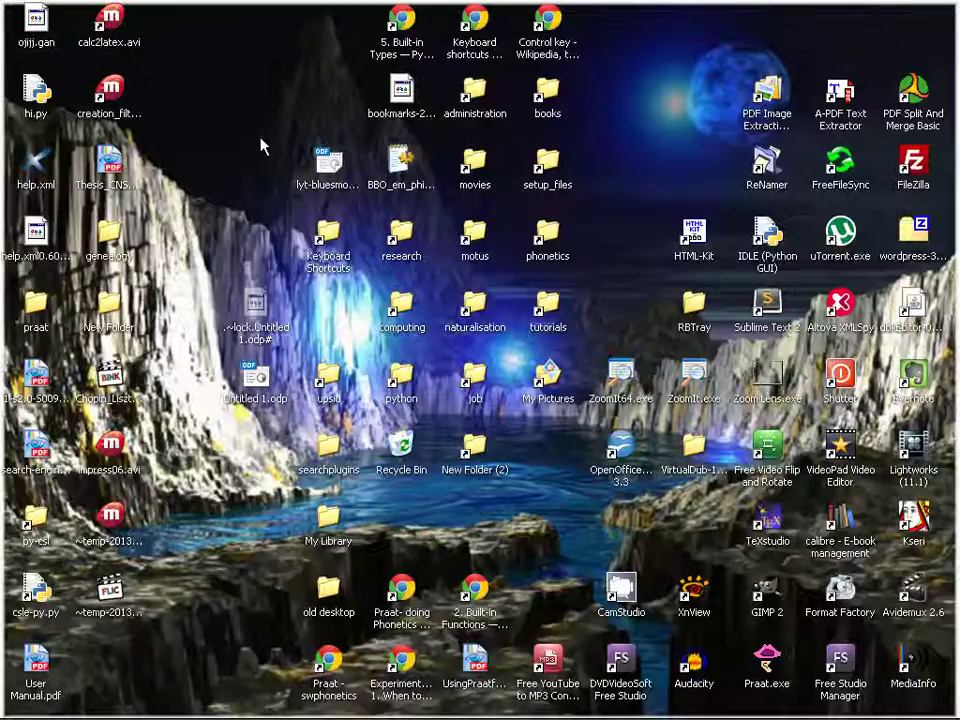
mouse_move(530, 712)
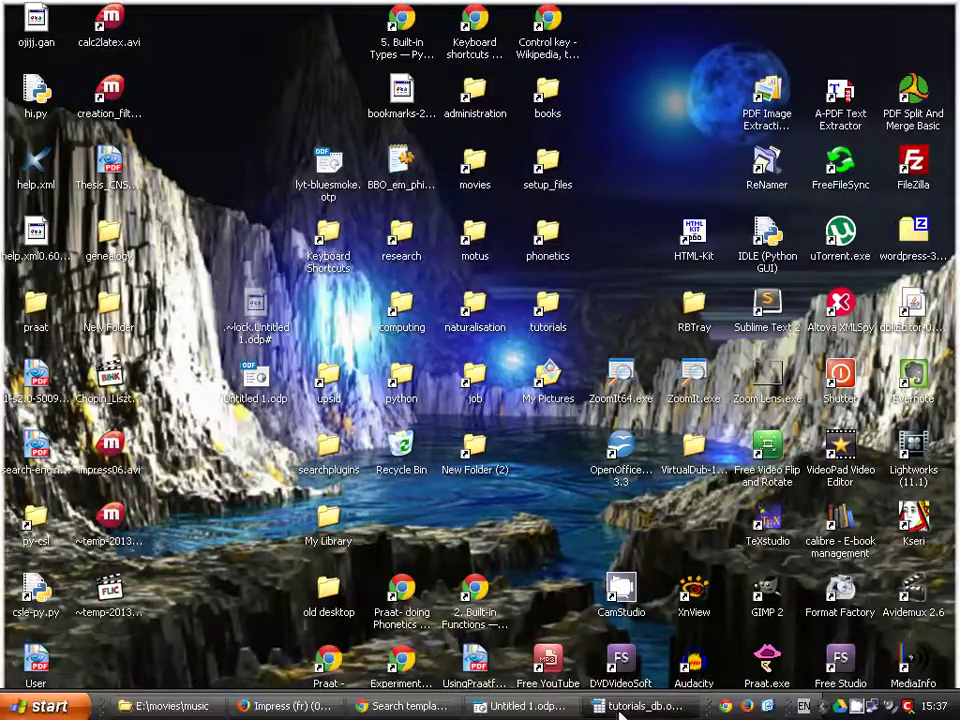
left_click(525, 706)
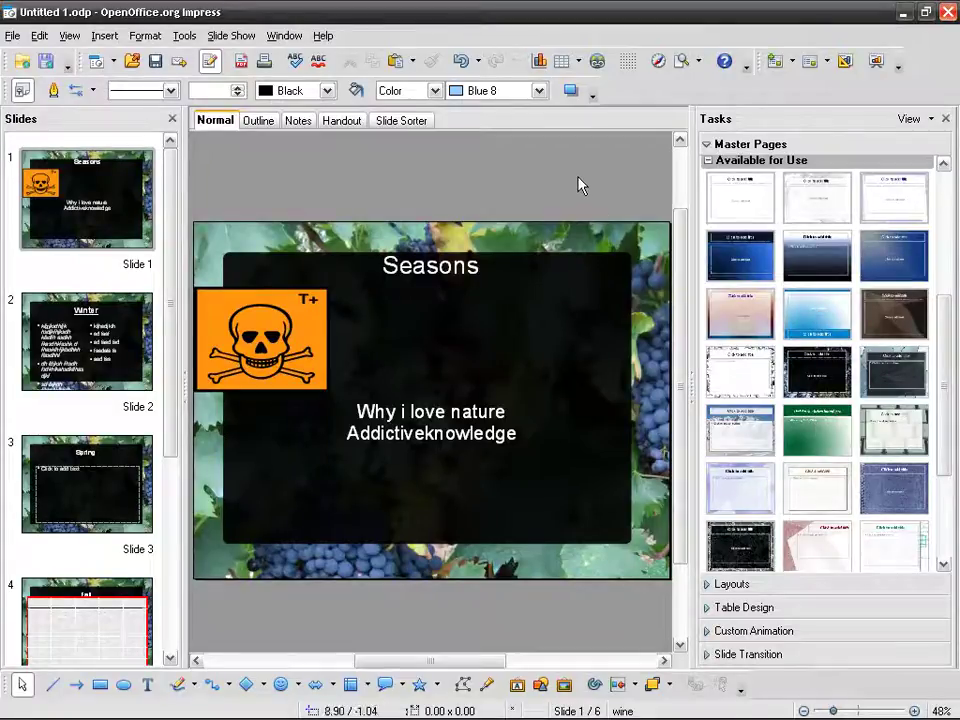
Step: Save the Seasons presentation, then restore and re-maximize the Impress window
left_click(155, 61)
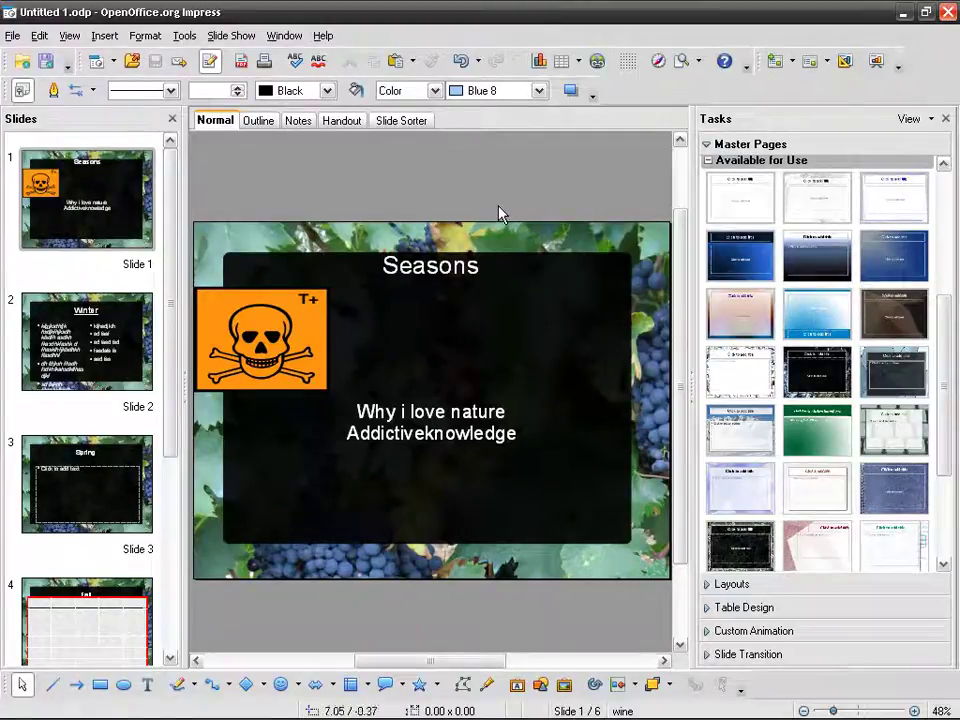
double_click(495, 15)
left_click_drag(383, 168, 354, 102)
double_click(354, 102)
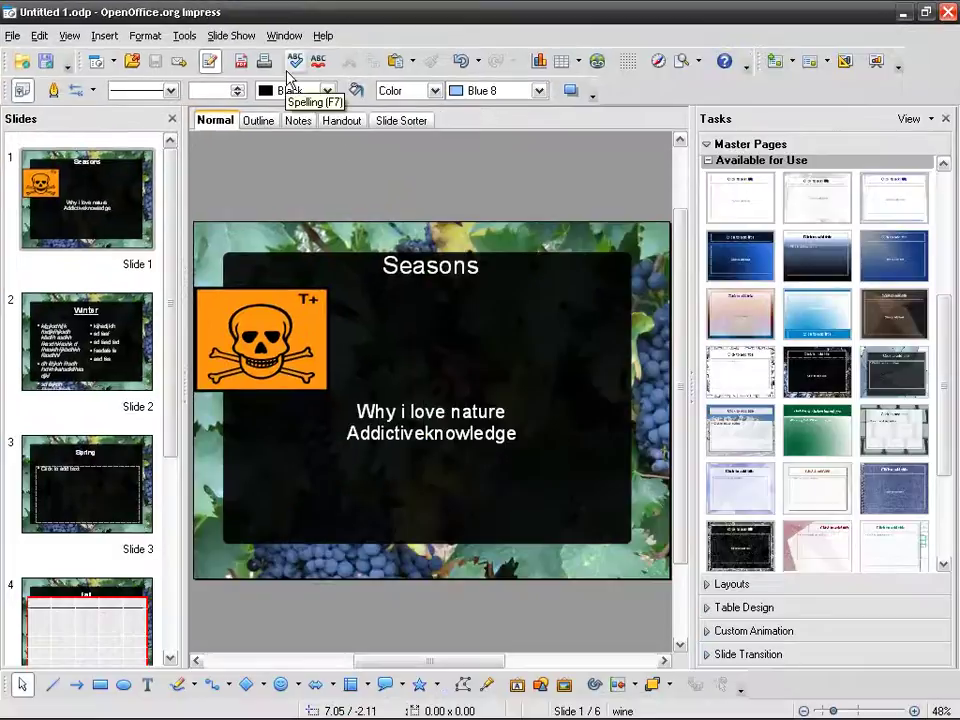
Step: Browse the File > Templates menu, then open lyt-bluesmoke.otp from the desktop
left_click(13, 37)
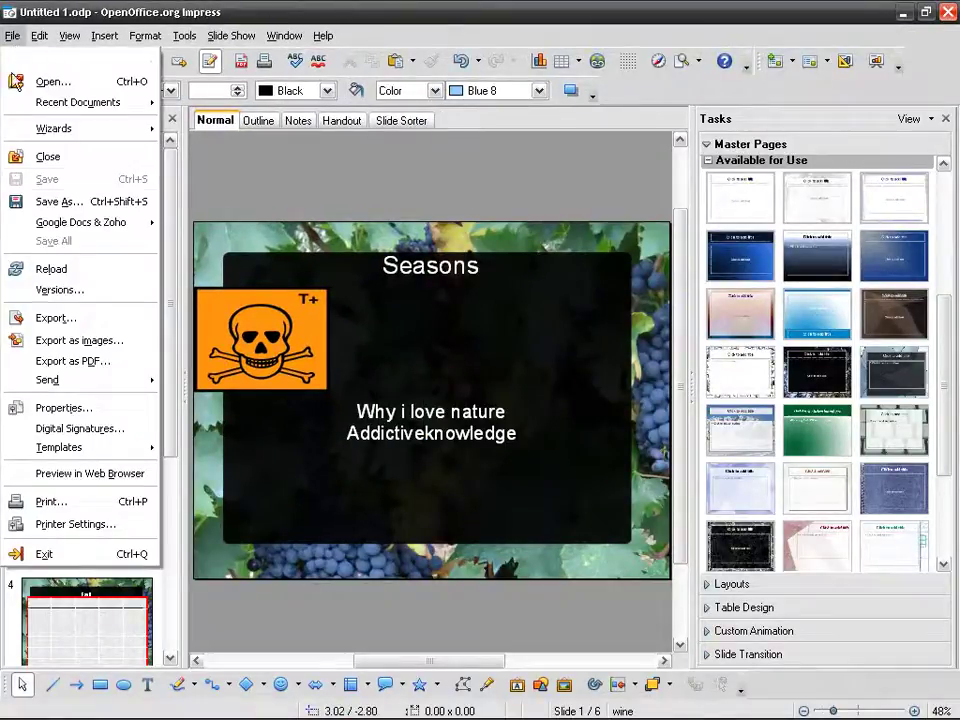
mouse_move(118, 455)
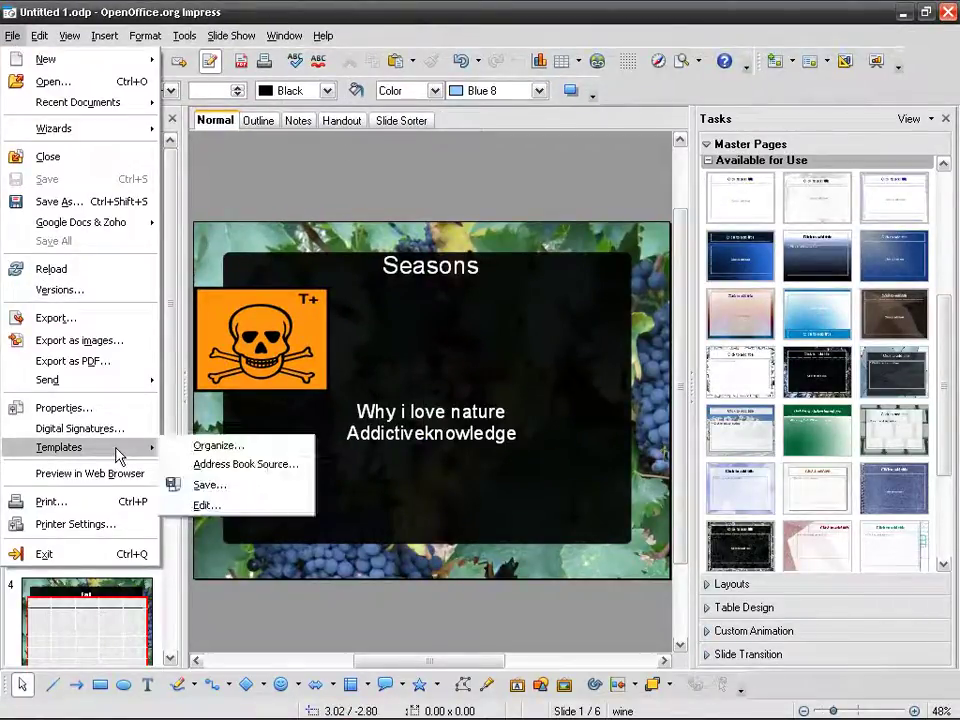
left_click(470, 26)
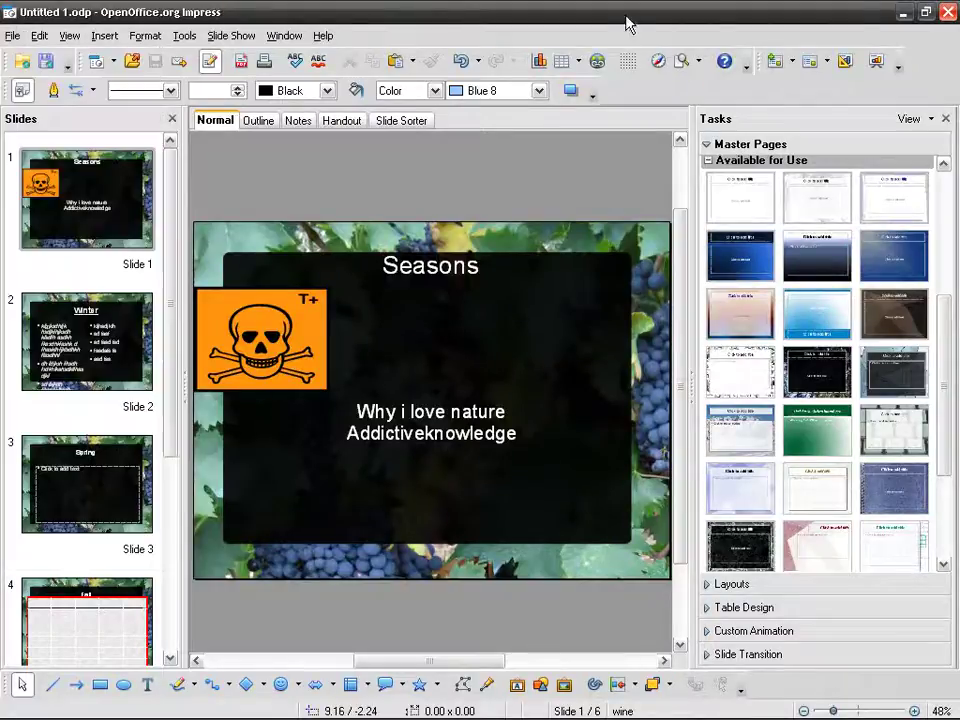
left_click(903, 11)
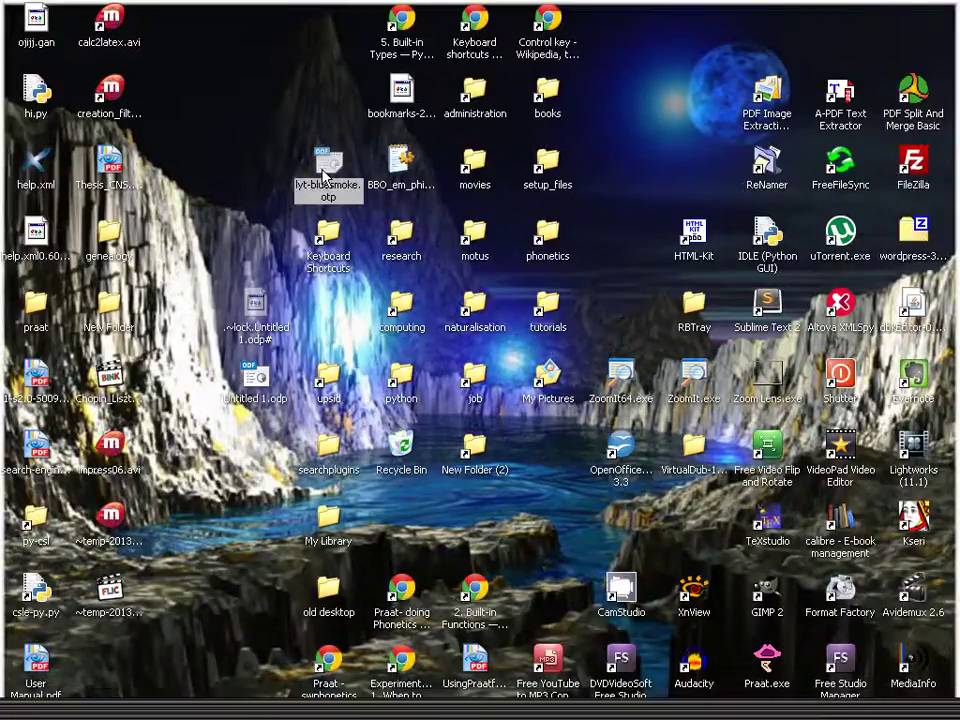
double_click(324, 176)
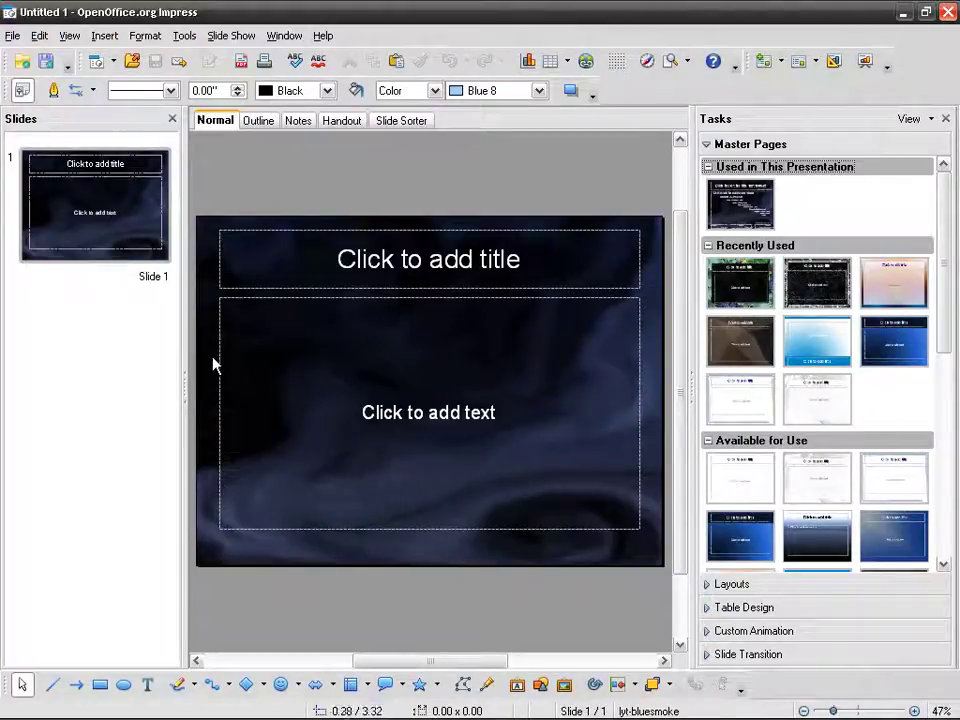
Step: Save the design as template 'Blue and Black' in the Presentation Backgrounds category
left_click(13, 37)
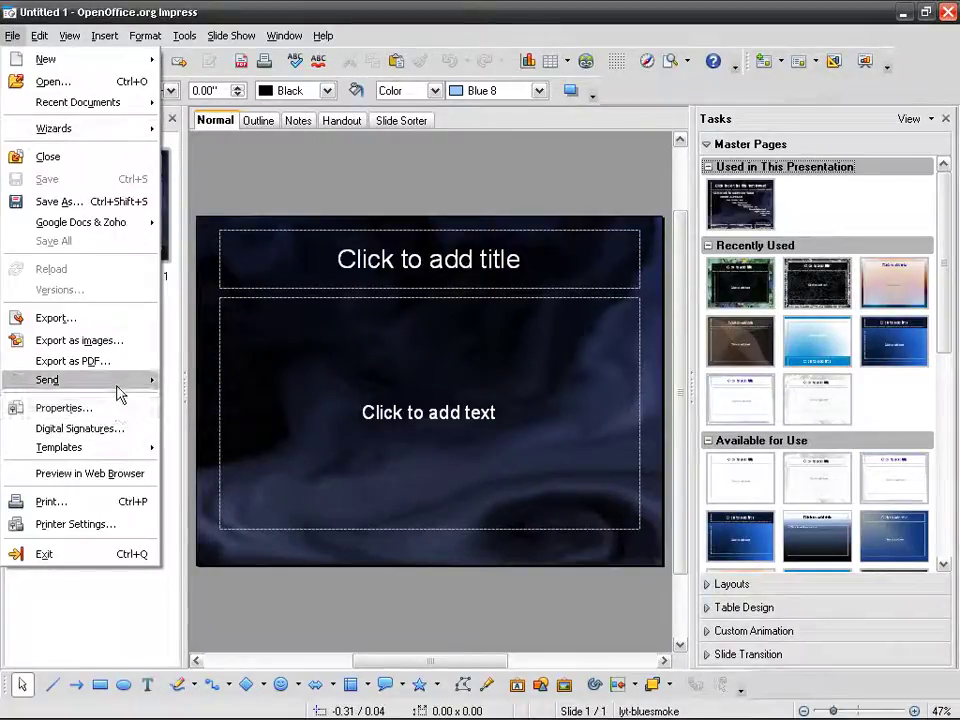
mouse_move(122, 448)
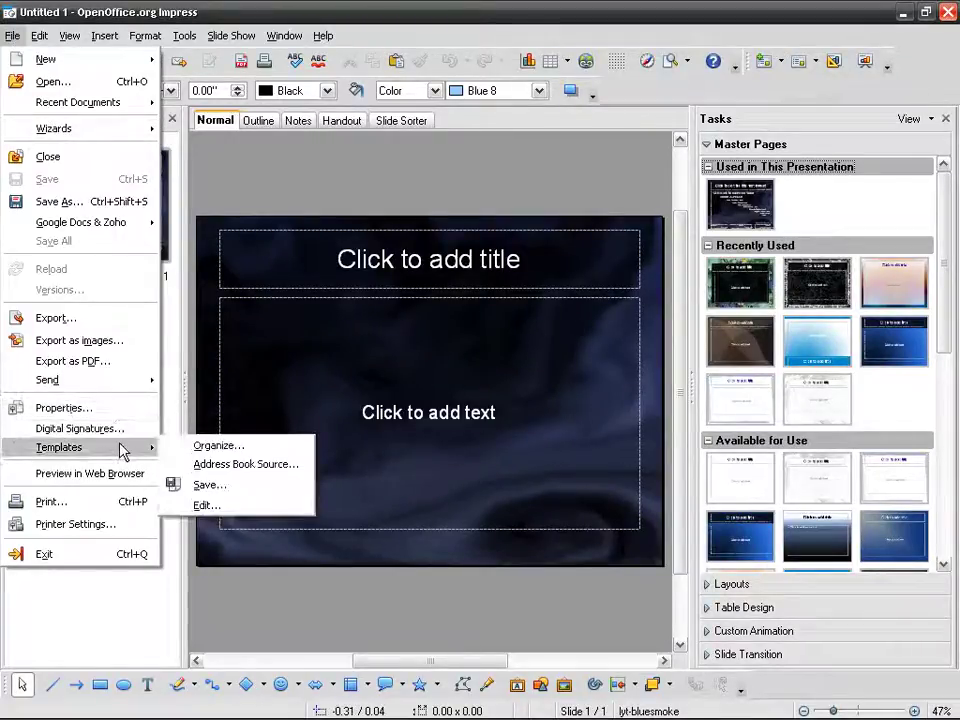
left_click(279, 489)
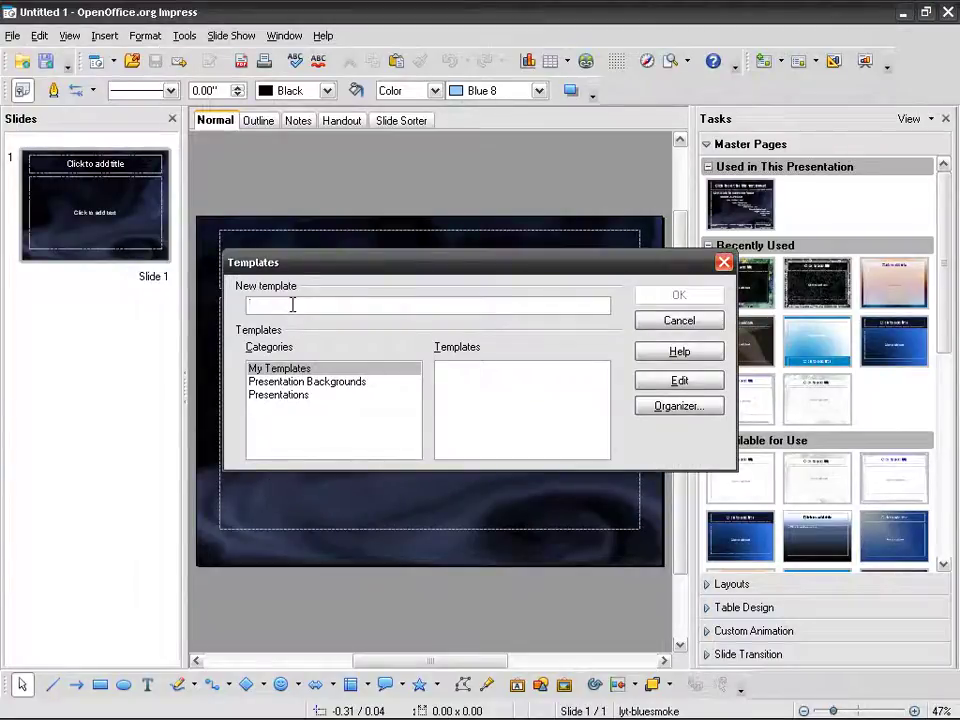
type("B")
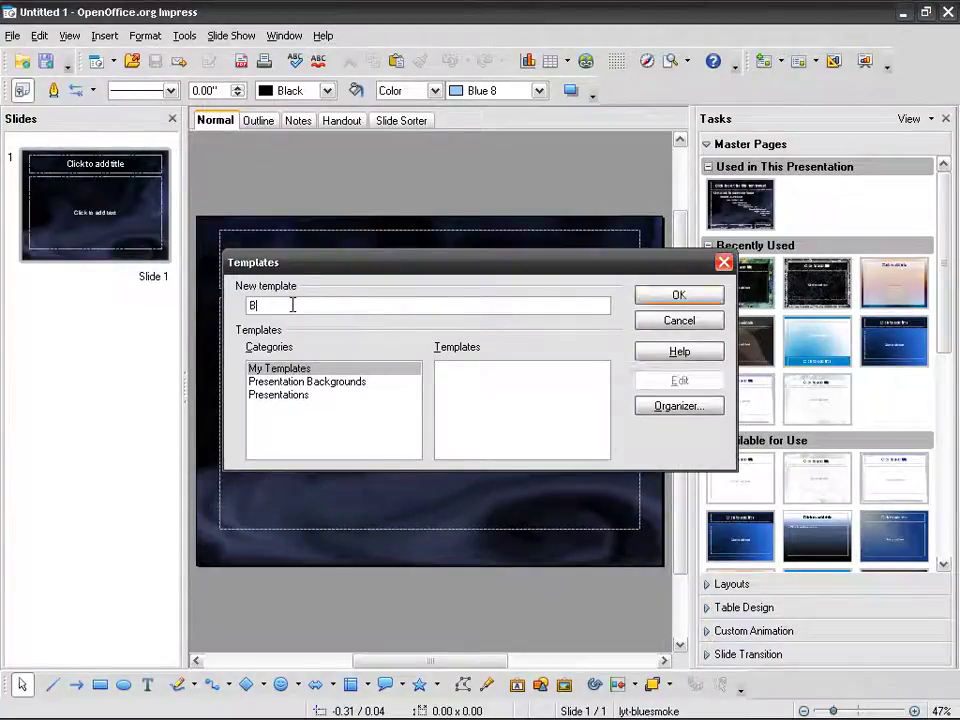
type("lue and Black")
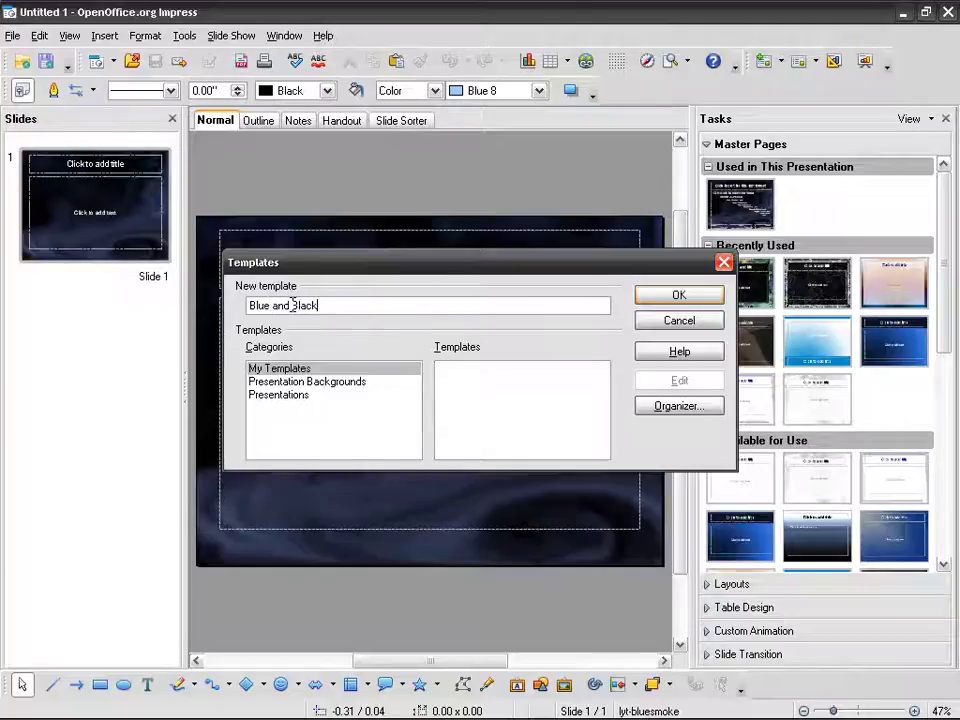
left_click(338, 386)
left_click(330, 398)
left_click(333, 386)
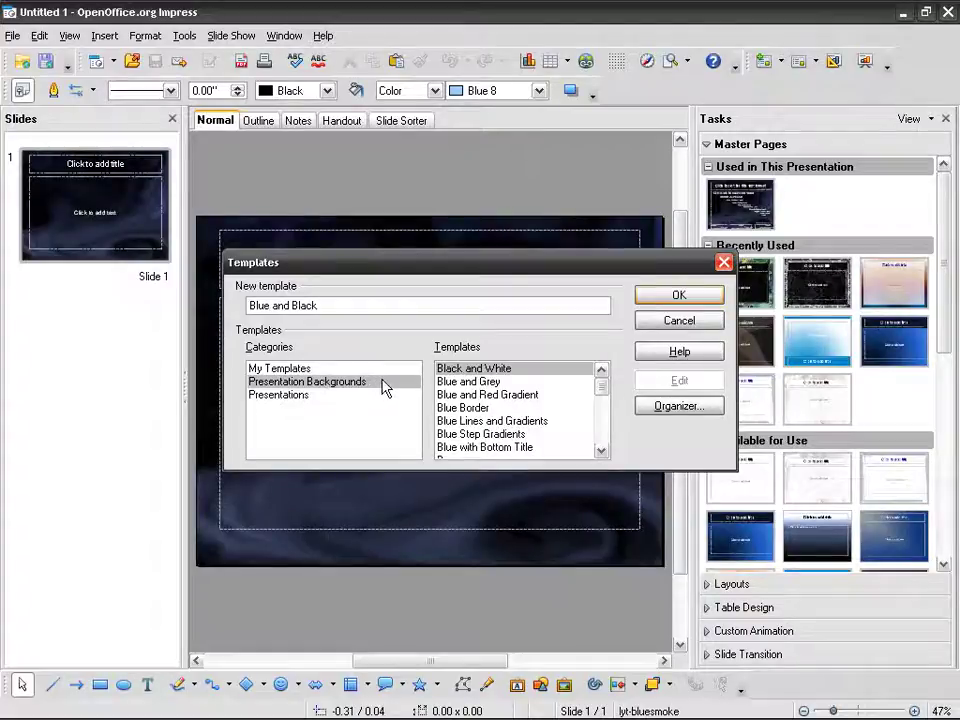
left_click(697, 297)
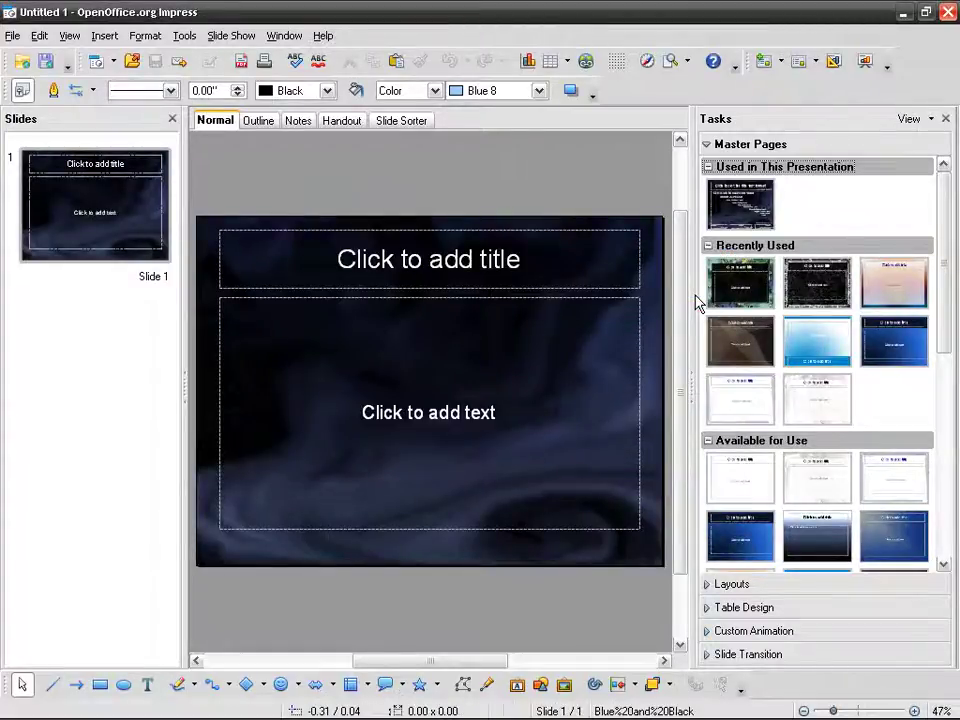
Step: Close both Impress presentations and reopen Untitled 1.odp from the desktop
left_click(951, 14)
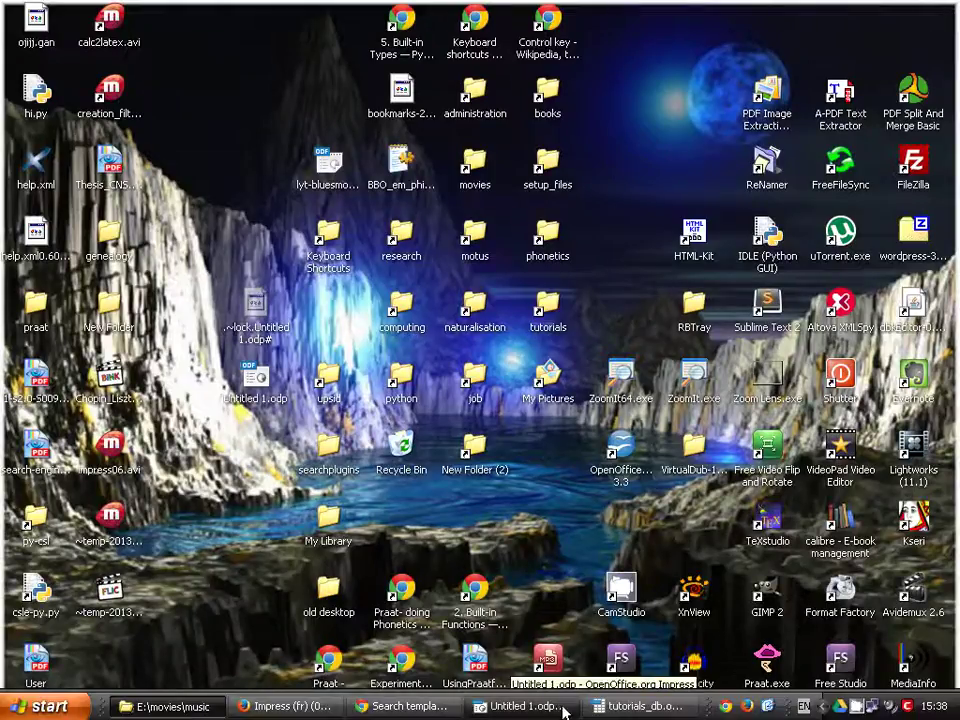
right_click(520, 706)
left_click(548, 668)
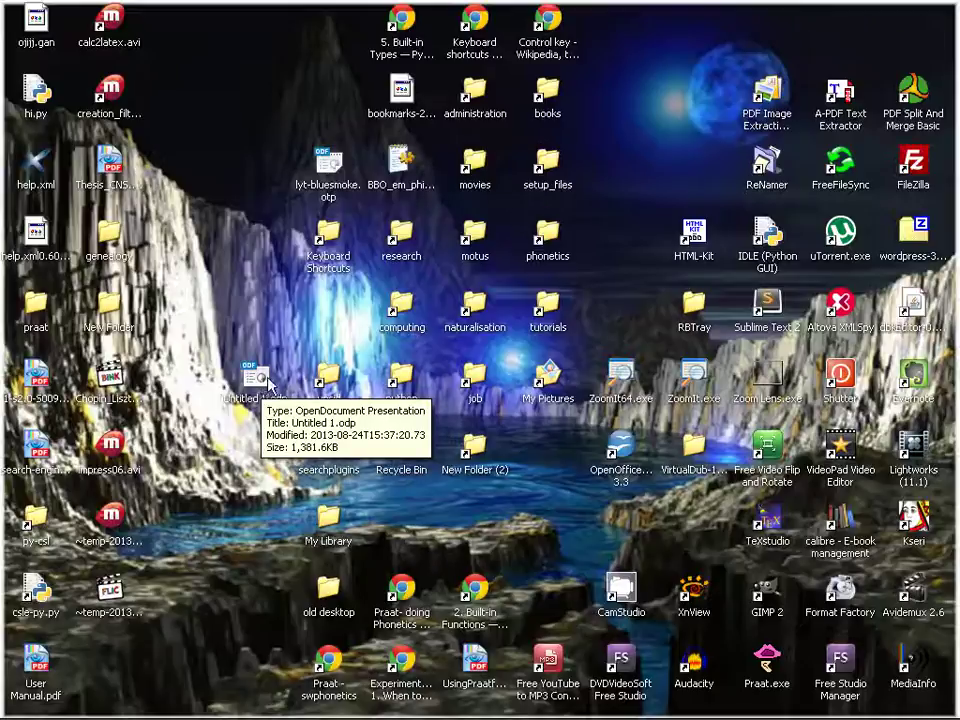
left_click(266, 390)
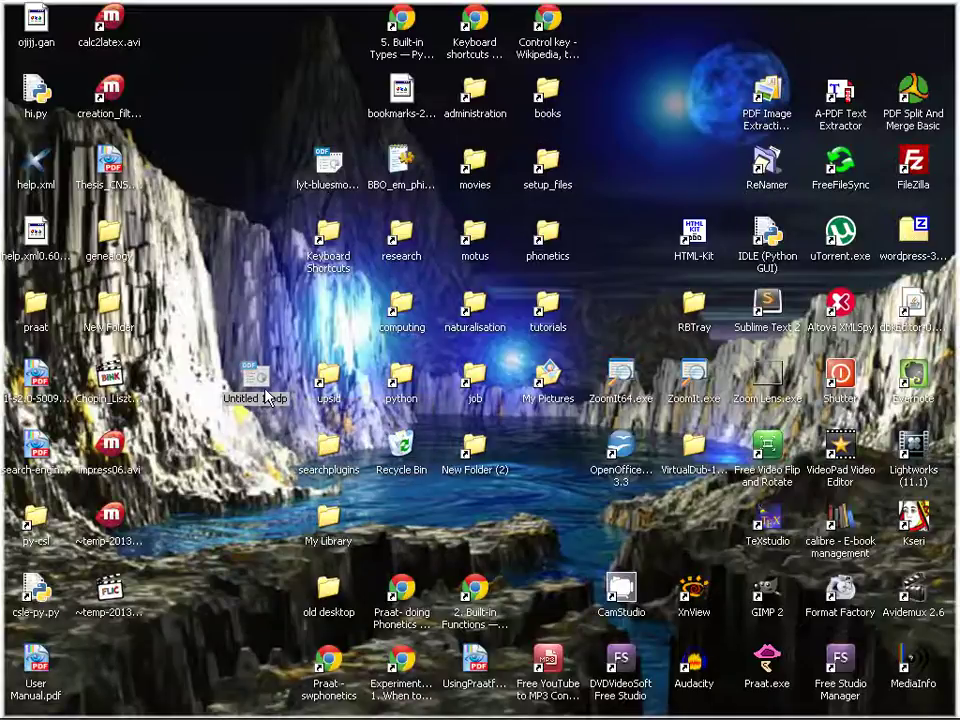
double_click(266, 396)
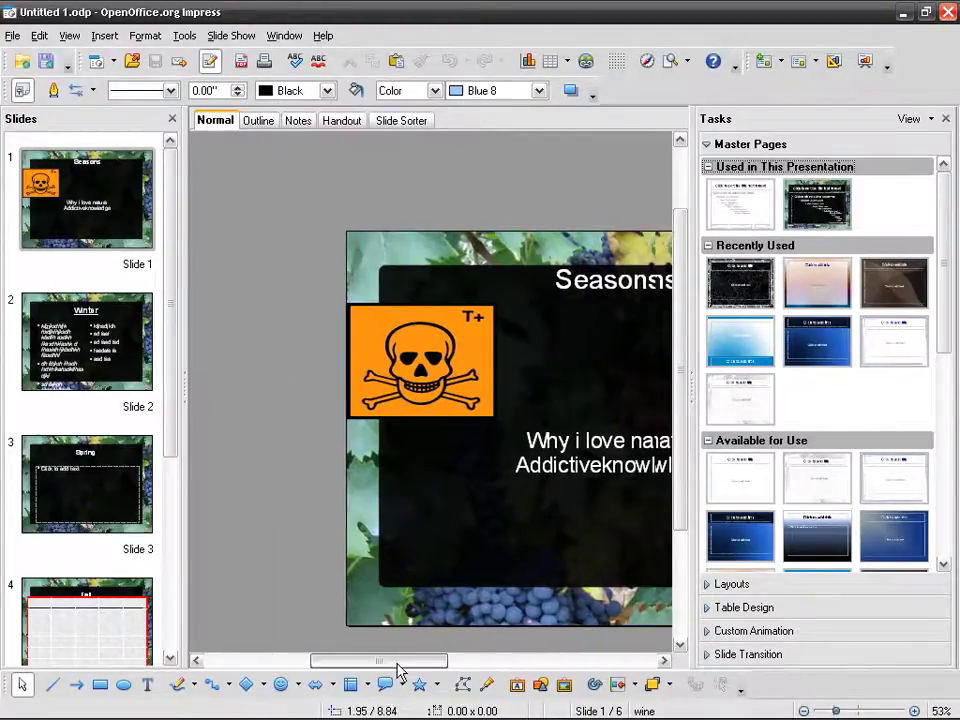
left_click_drag(397, 665, 456, 668)
left_click_drag(948, 245, 949, 364)
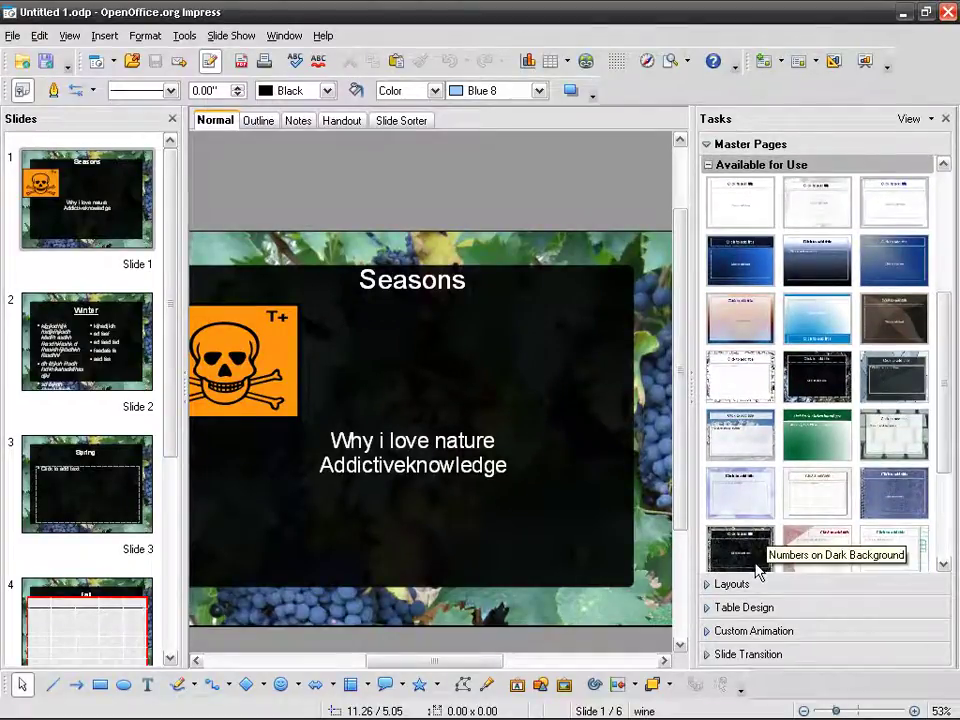
left_click_drag(945, 396, 953, 421)
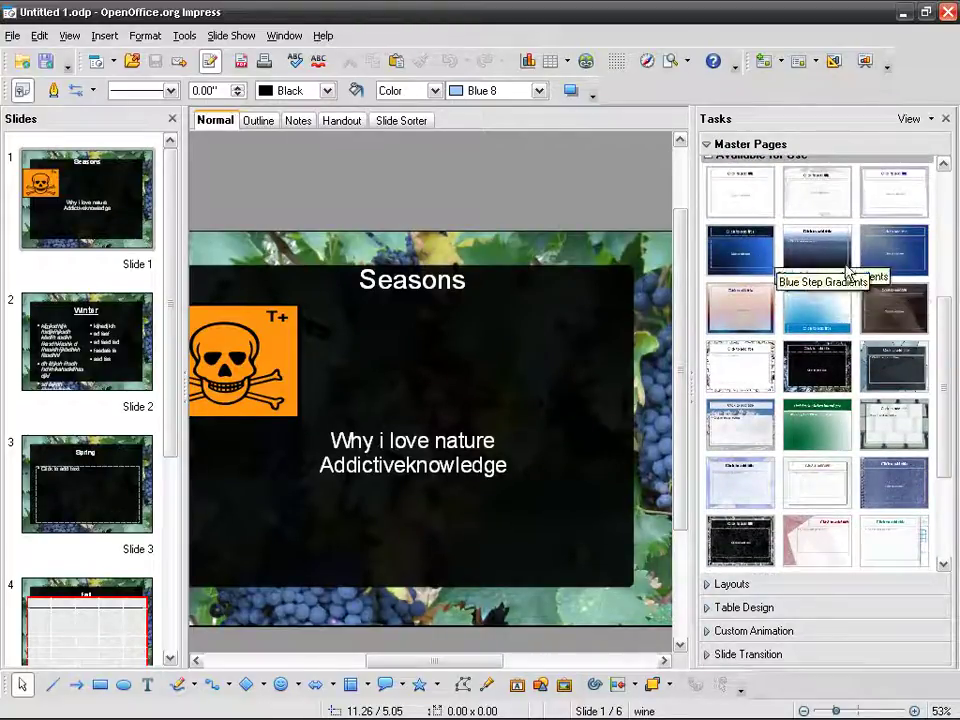
left_click_drag(951, 321, 950, 348)
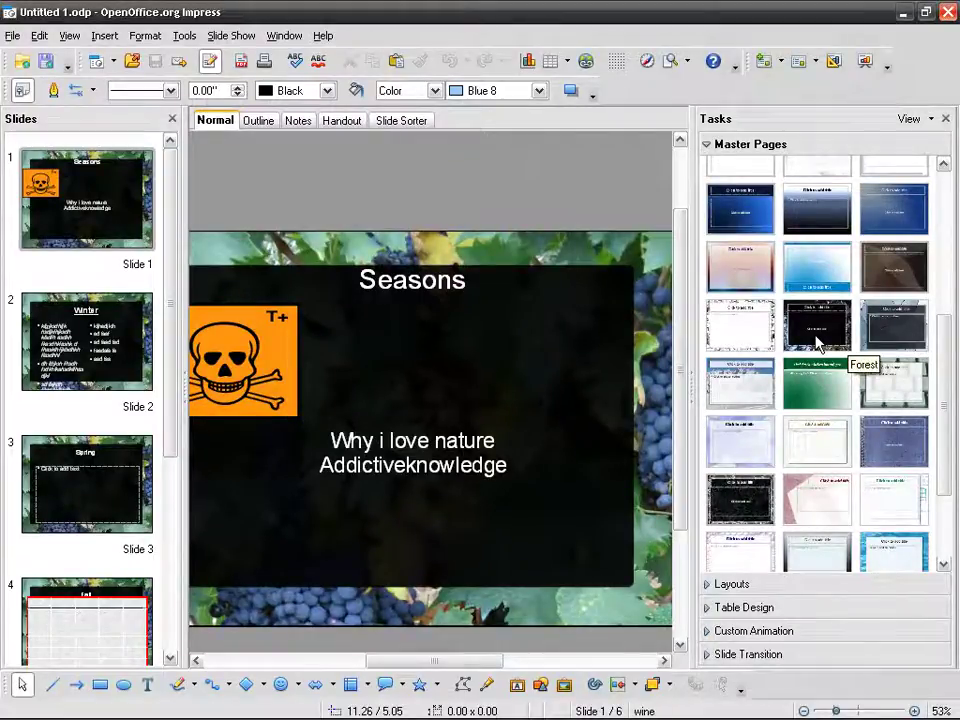
left_click(818, 343)
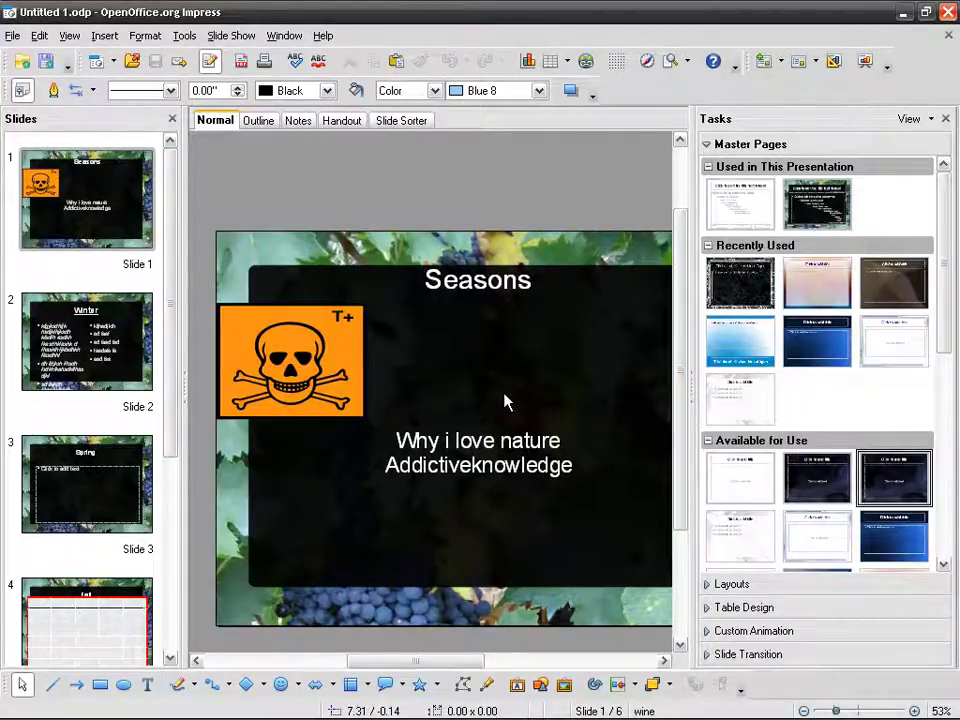
scroll(943, 249, "down", 4)
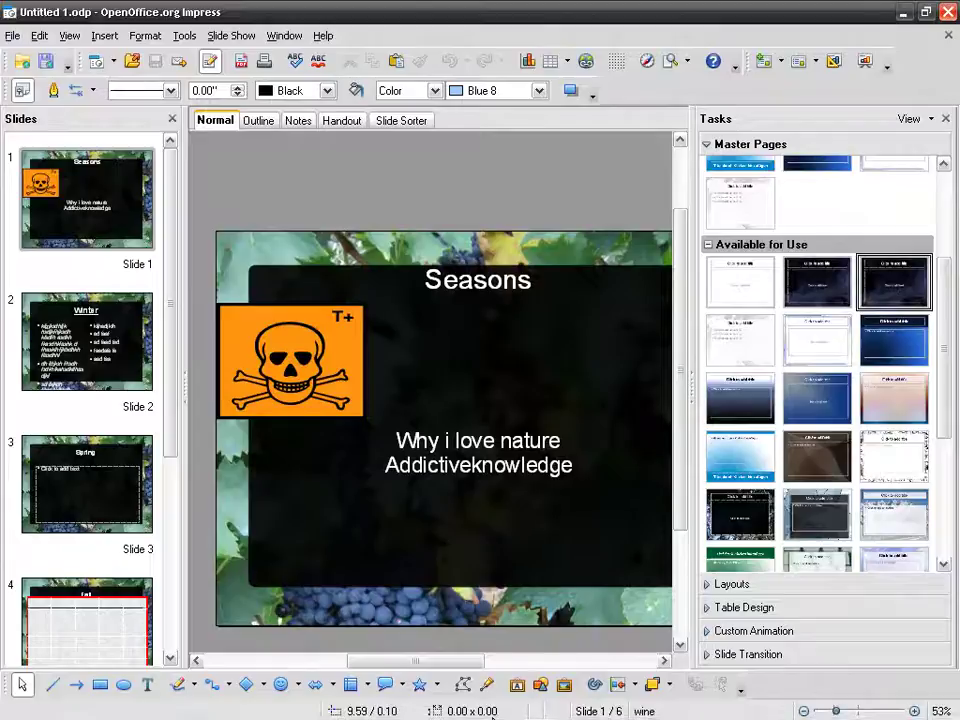
mouse_move(503, 712)
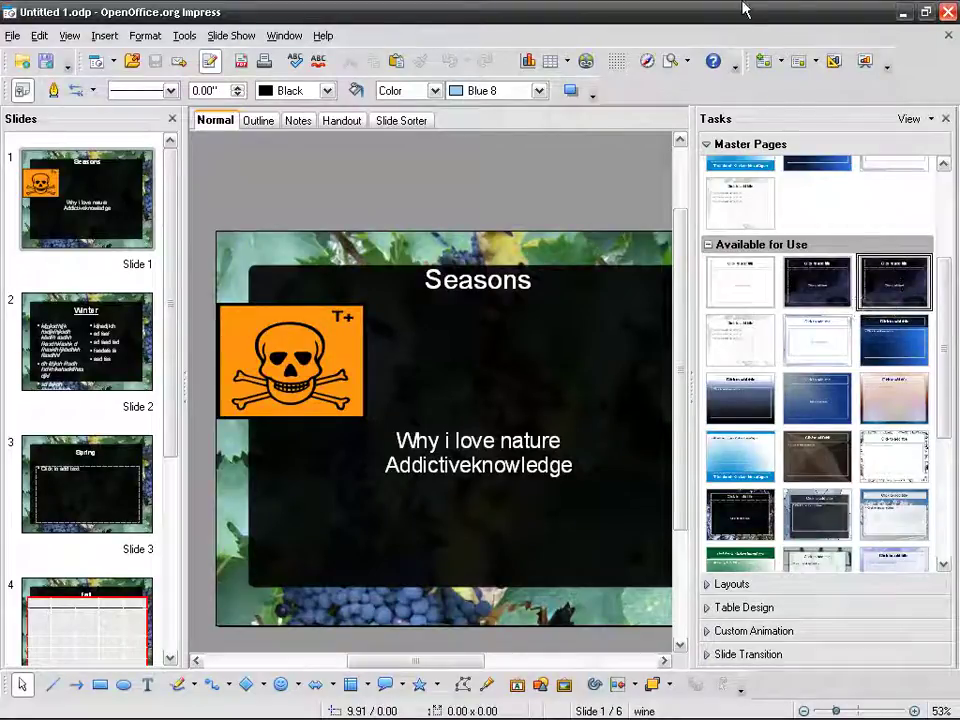
Step: Close Impress and restart it by reopening Untitled 1.odp from the desktop
left_click(947, 11)
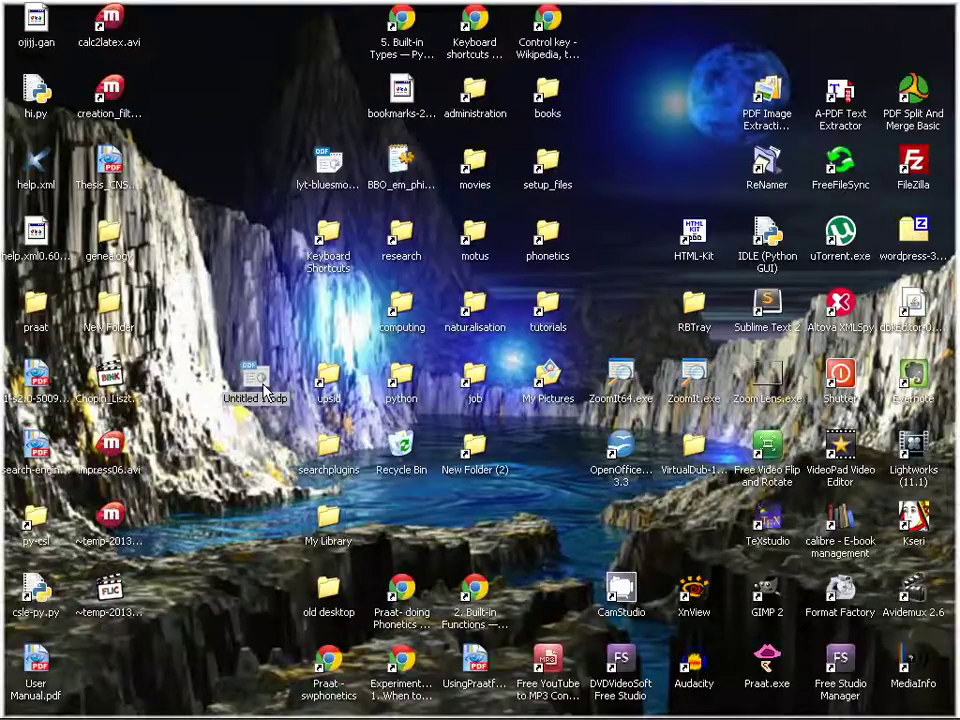
double_click(257, 385)
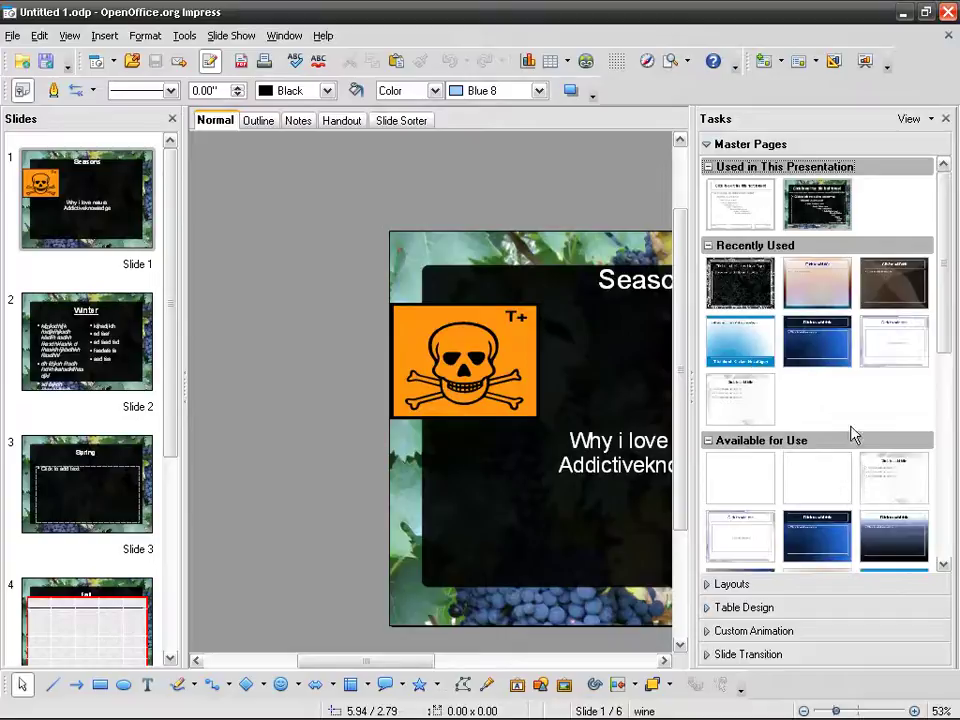
left_click_drag(945, 279, 949, 315)
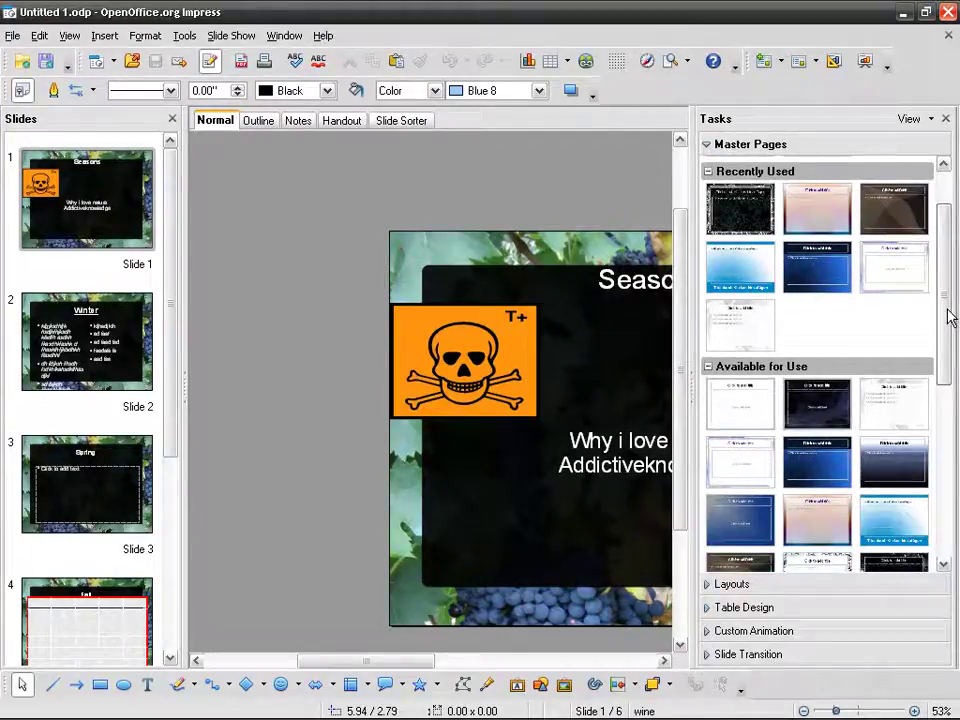
Step: Apply the Blue and Black master page and view the Winter slide's dark smoky-blue background
left_click(824, 403)
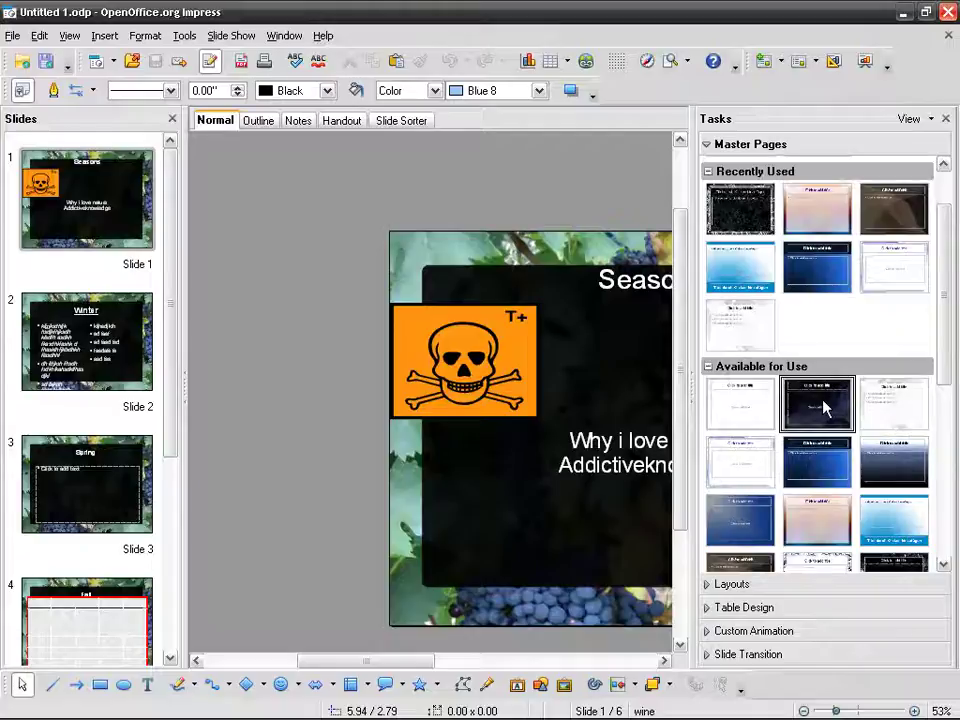
left_click(146, 377)
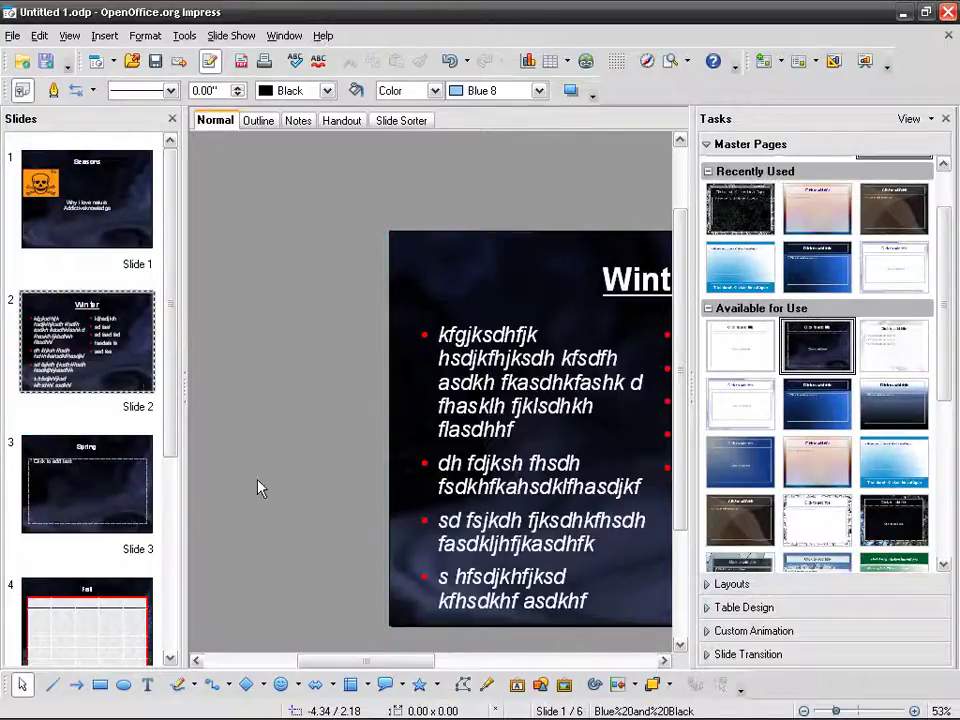
left_click_drag(369, 666, 431, 665)
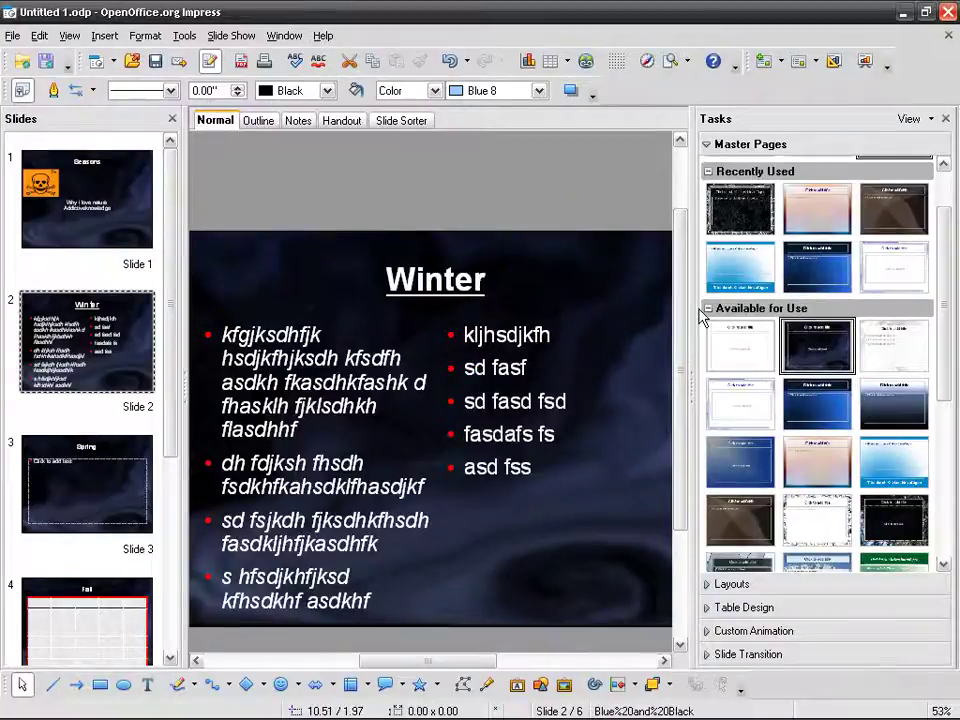
left_click_drag(693, 309, 765, 311)
left_click_drag(525, 661, 516, 665)
scroll(546, 435, "down", 1)
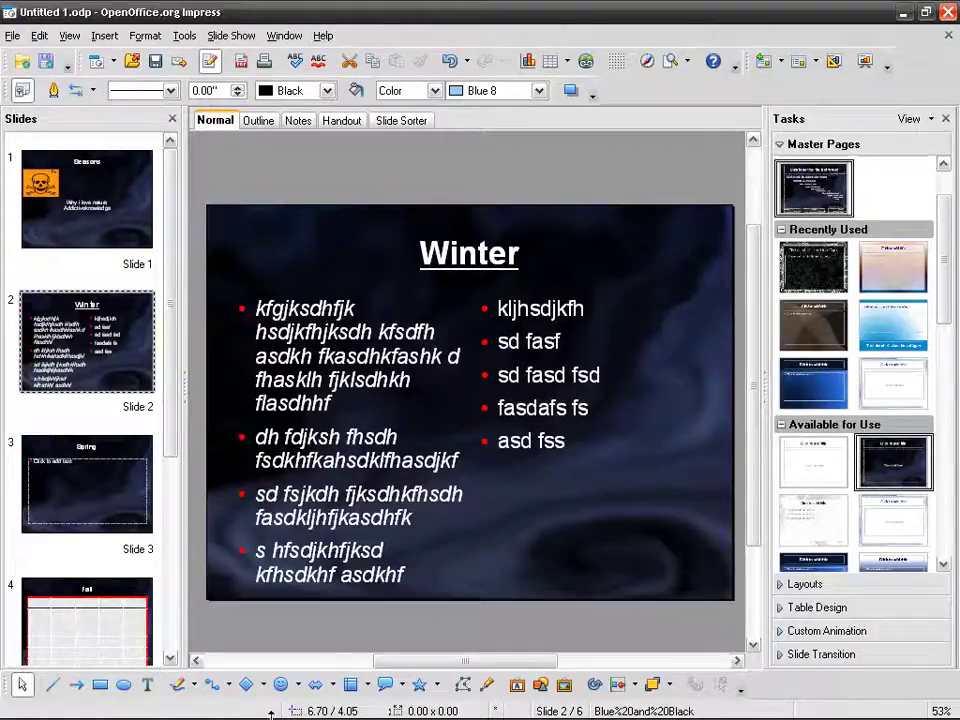
Step: Glance at the templates search page in the browser, then return to the Seasons presentation
mouse_move(273, 706)
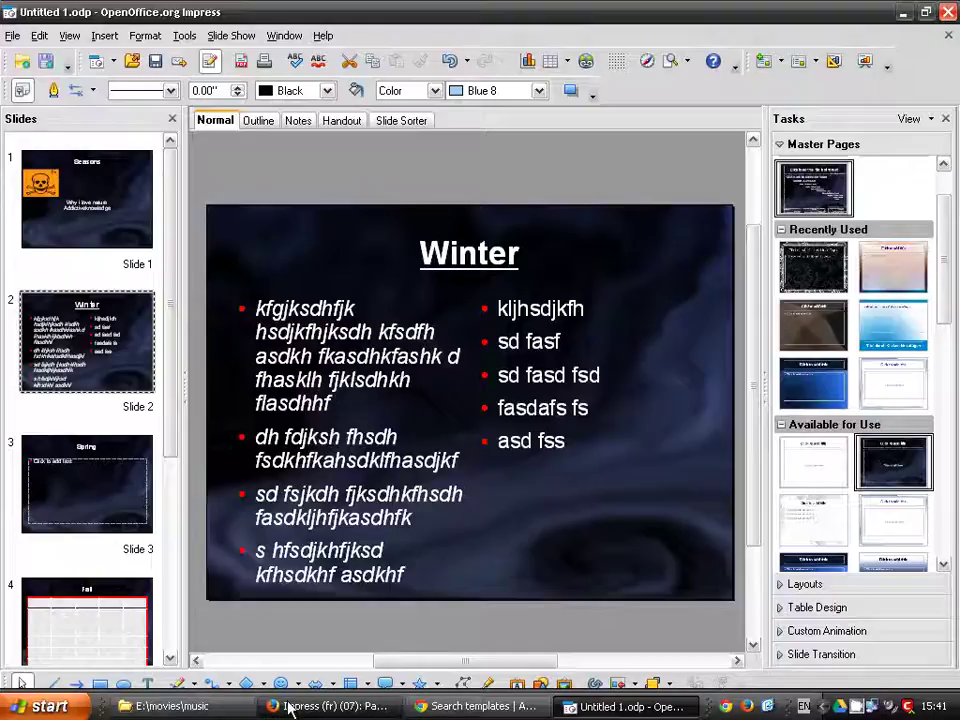
left_click(490, 706)
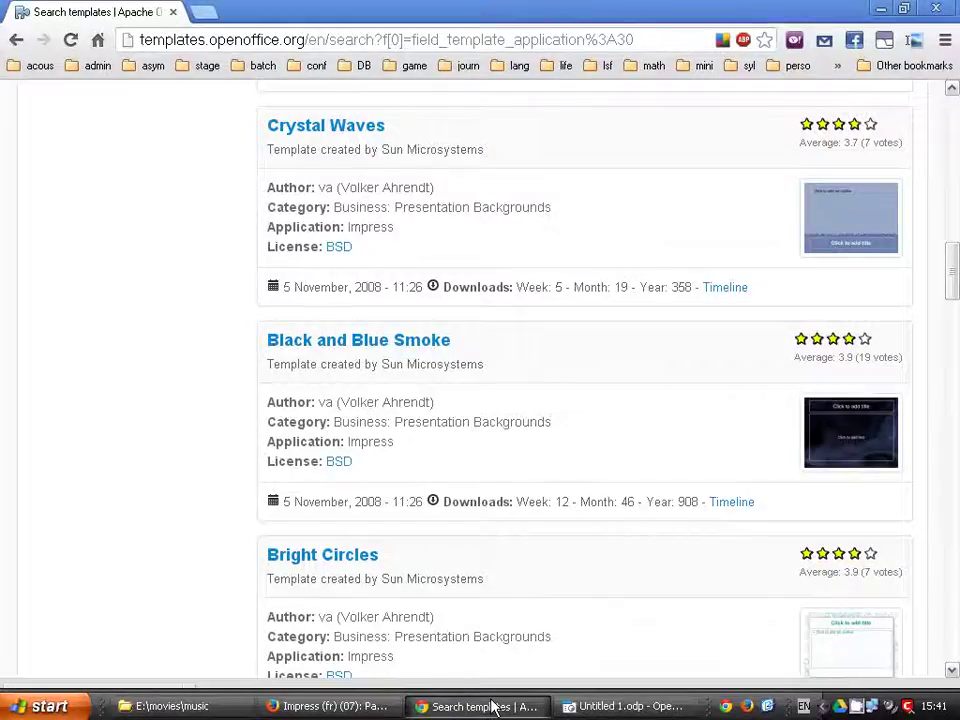
left_click(604, 706)
left_click(12, 36)
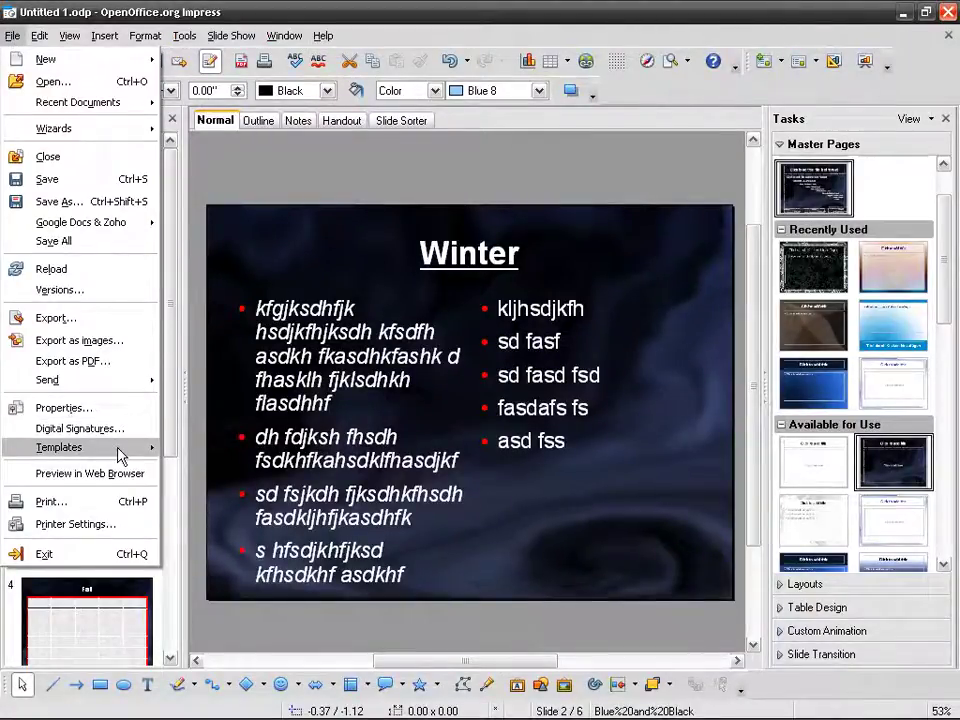
Step: Minimize Impress and follow the Extensions link at the top of templates.openoffice.org
left_click(648, 10)
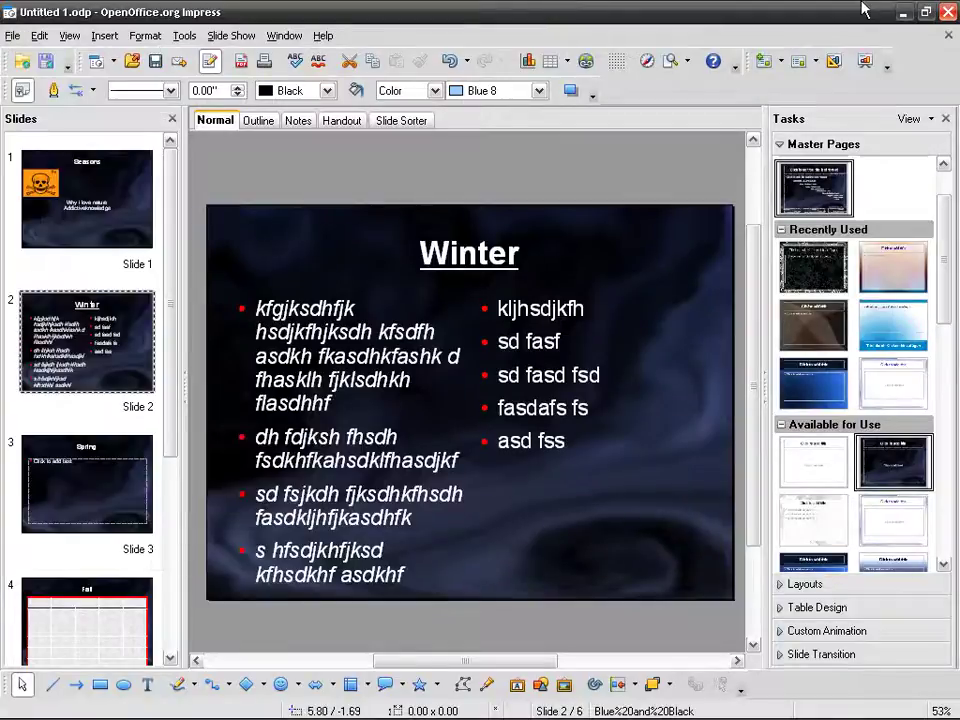
left_click(901, 12)
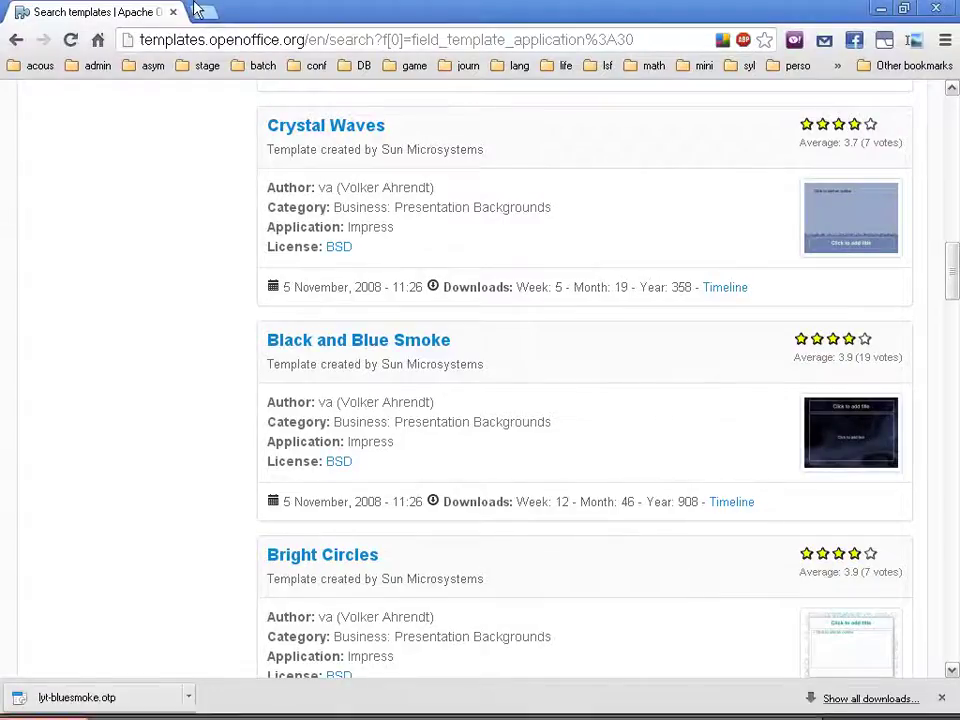
scroll(242, 212, "up", 15)
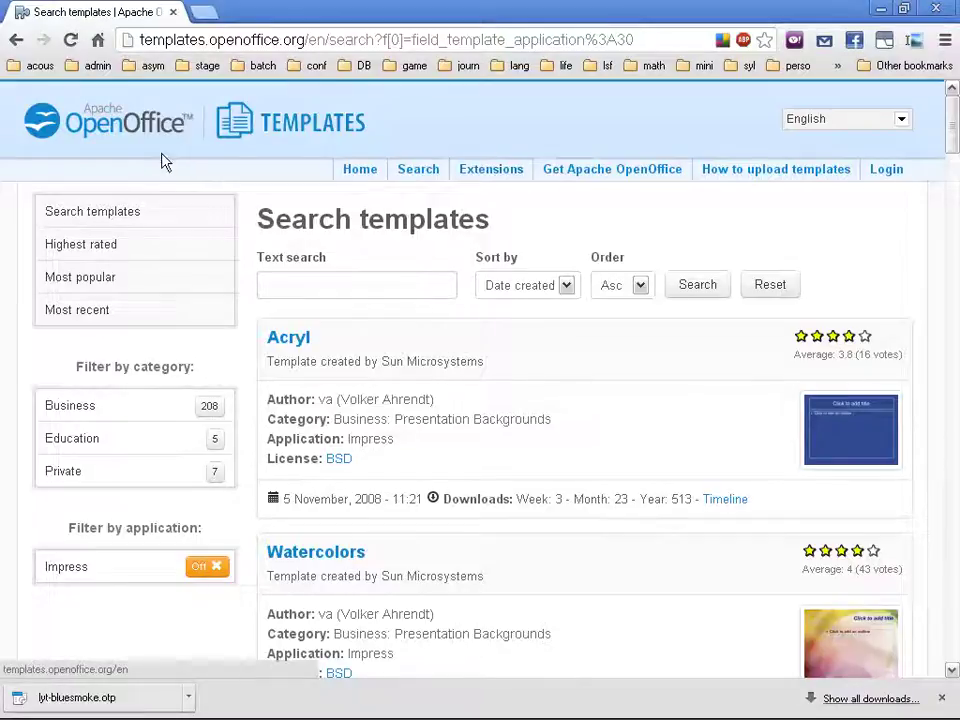
left_click(485, 180)
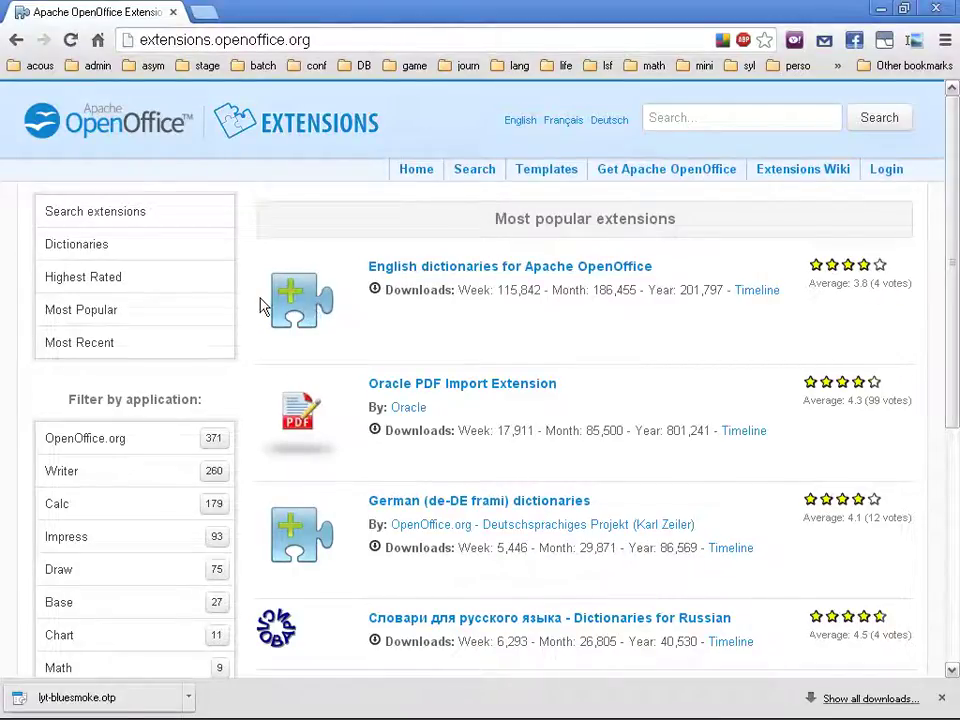
Step: Filter the extensions list to Impress only and open the Modern Impress Templates page
scroll(262, 305, "down", 2)
left_click(108, 350)
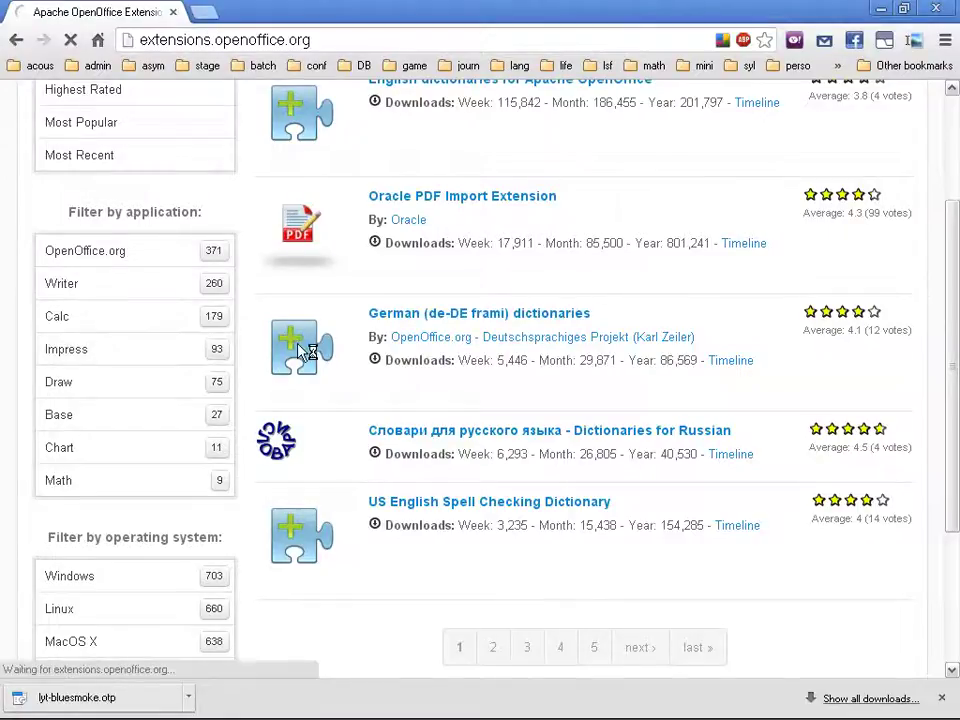
scroll(631, 346, "down", 2)
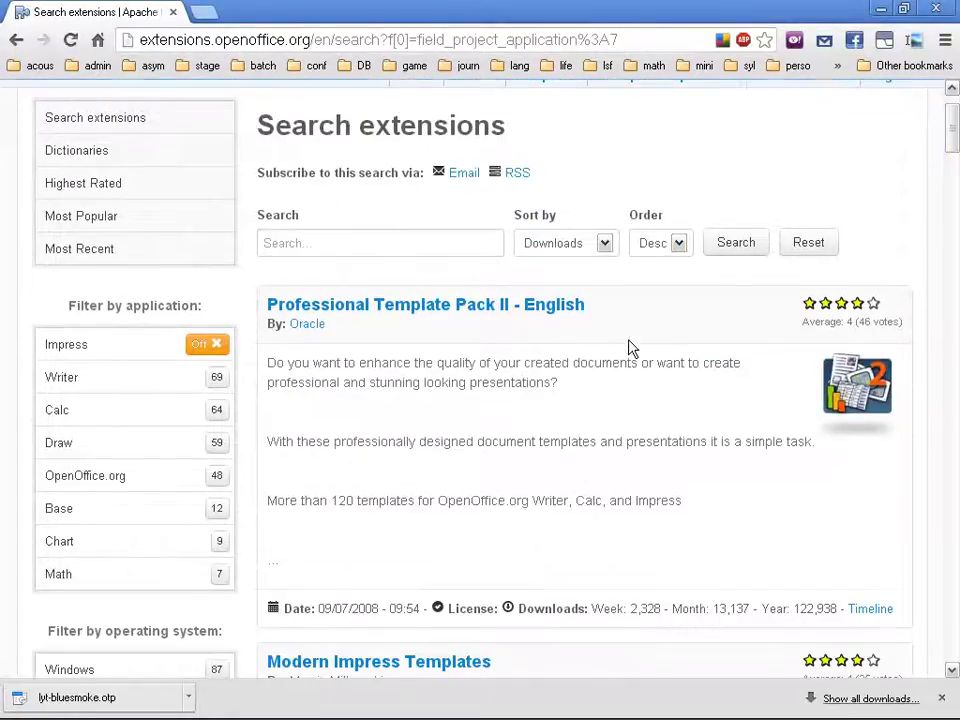
scroll(631, 346, "down", 2)
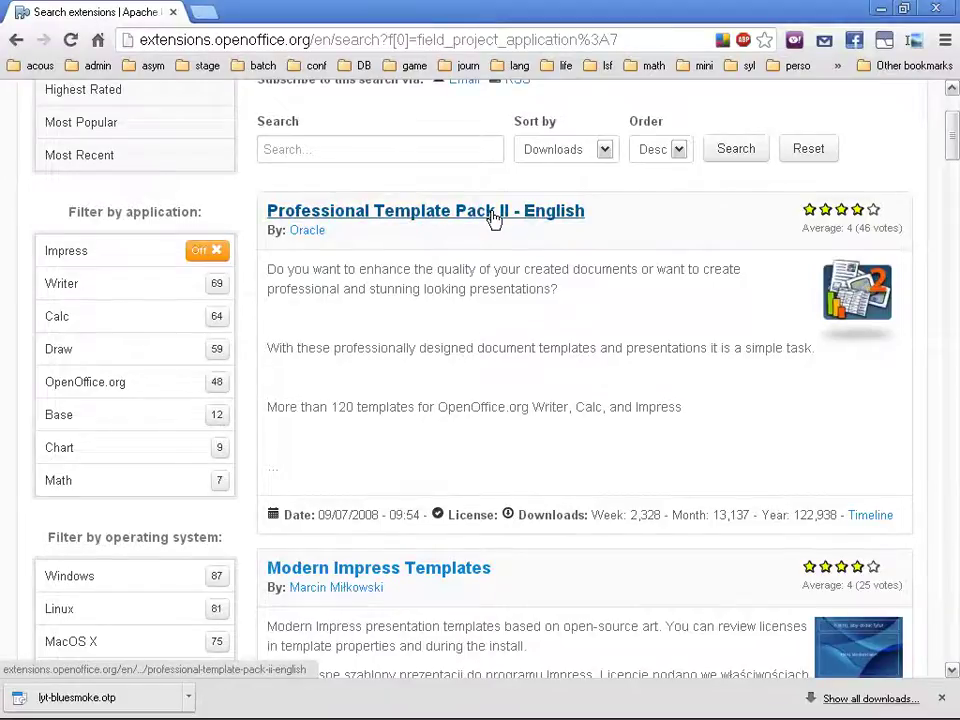
scroll(467, 364, "down", 2)
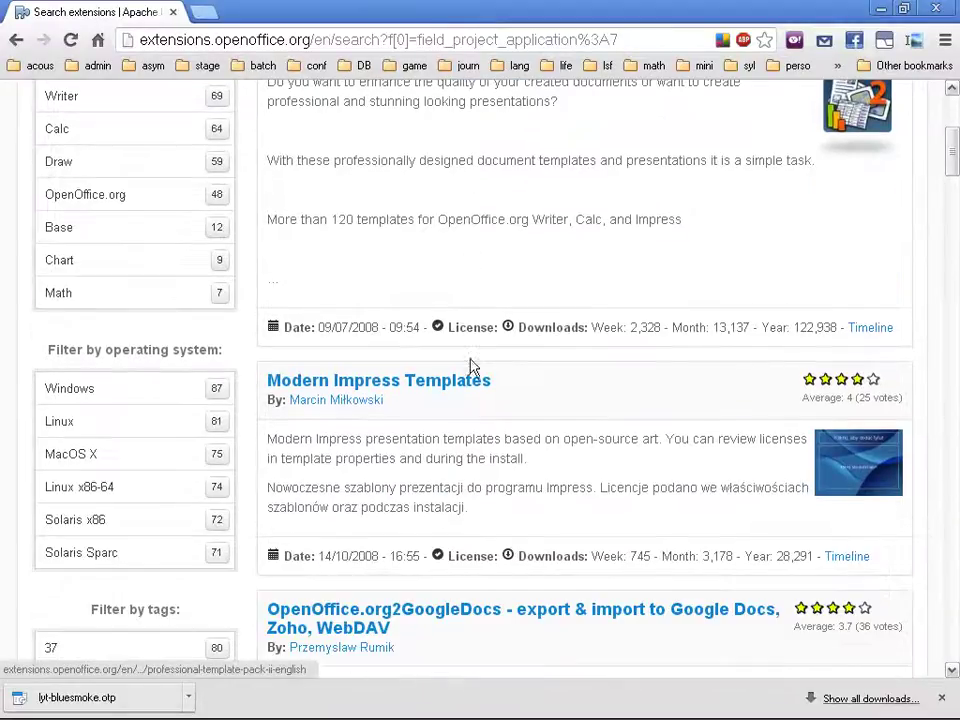
left_click(401, 382)
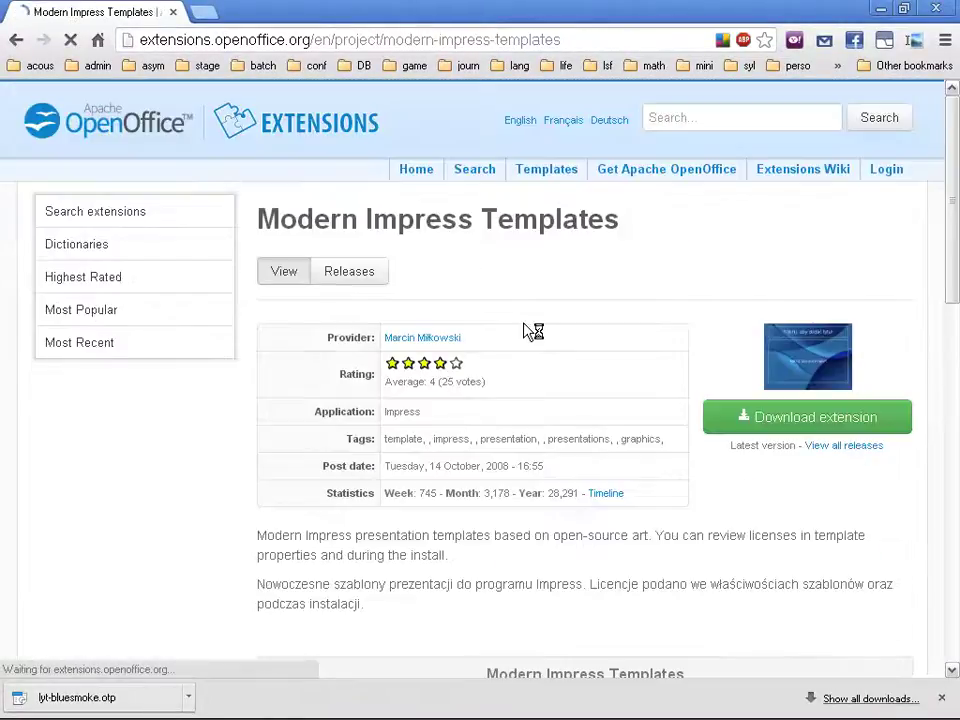
Step: Download modern-templates.oxt via the direct link and open it from Chrome's download shelf
left_click(807, 421)
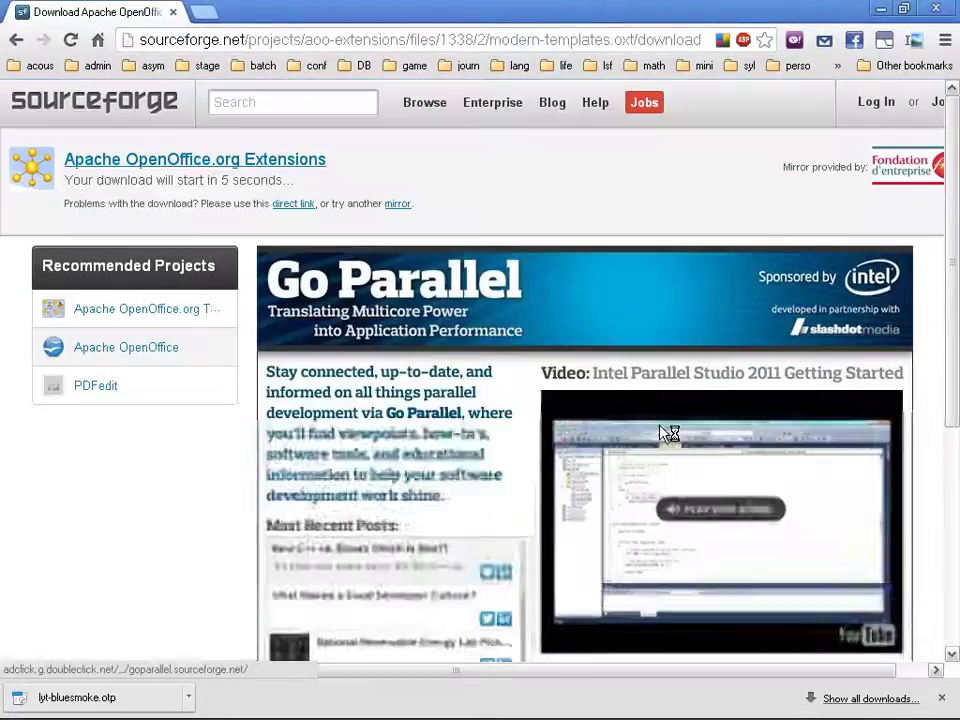
left_click(287, 205)
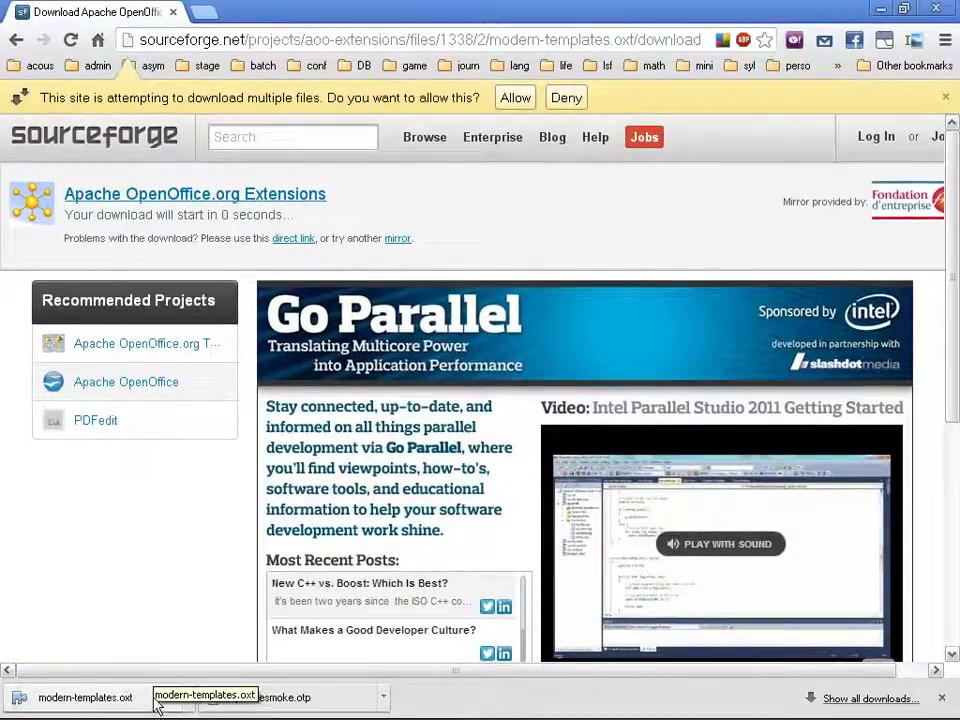
left_click(90, 697)
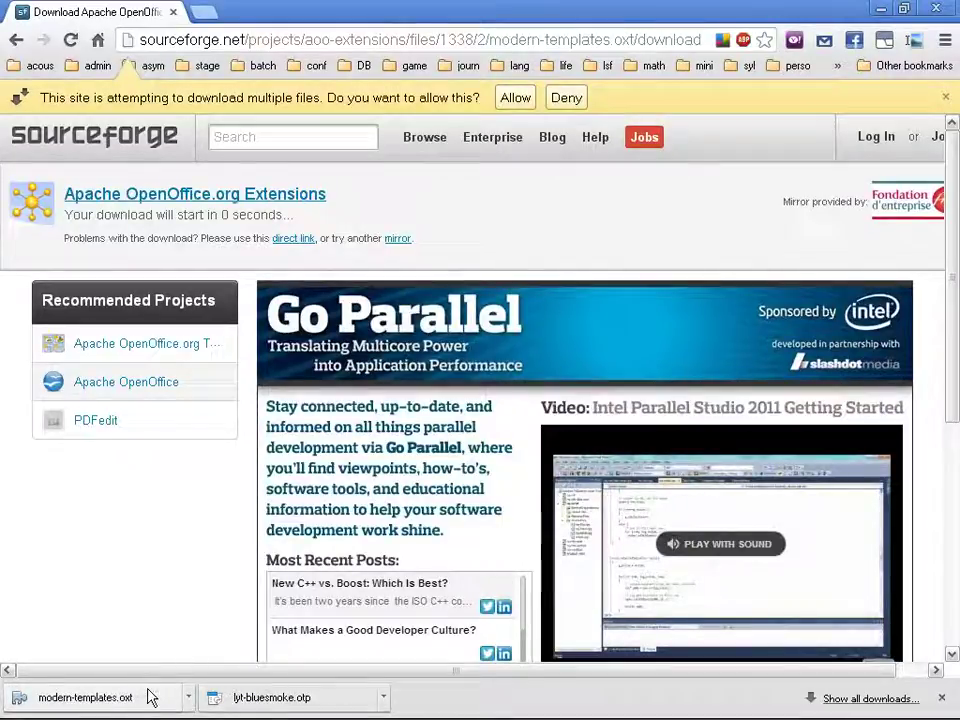
left_click(880, 9)
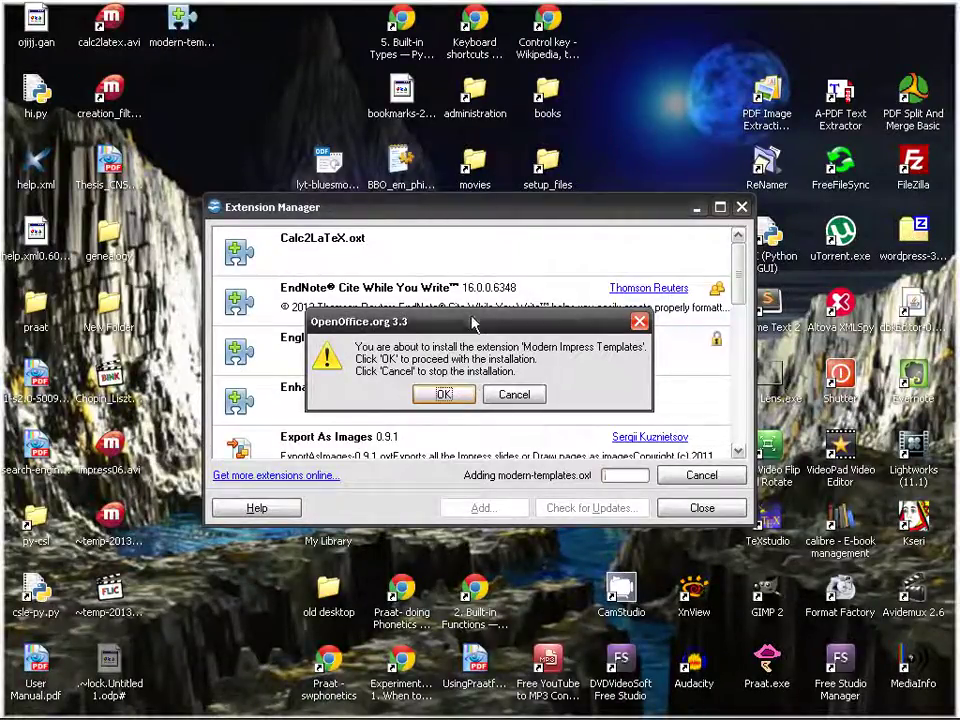
Step: Confirm installing Modern Impress Templates 1.0.1, accept its licence, and close Extension Manager
left_click(455, 396)
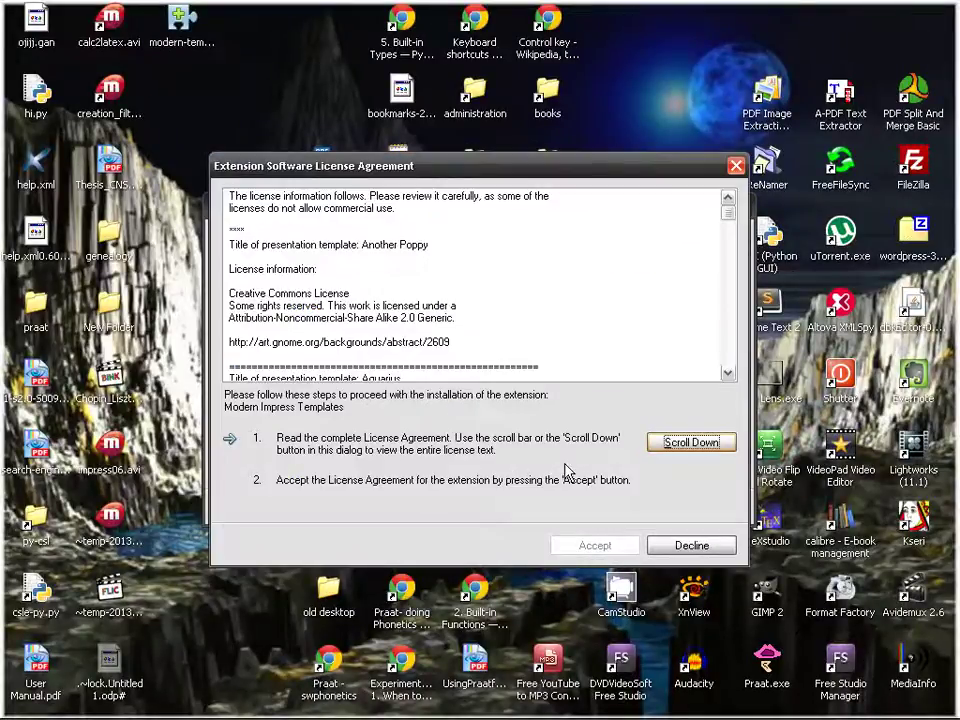
left_click(732, 232)
left_click_drag(732, 232, 735, 422)
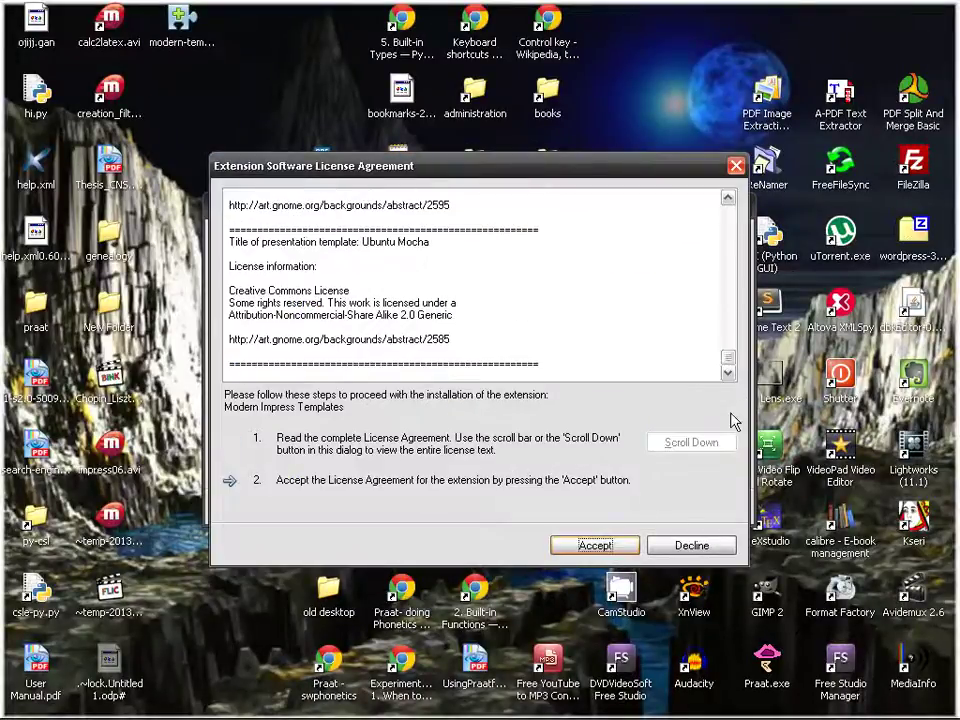
left_click(596, 546)
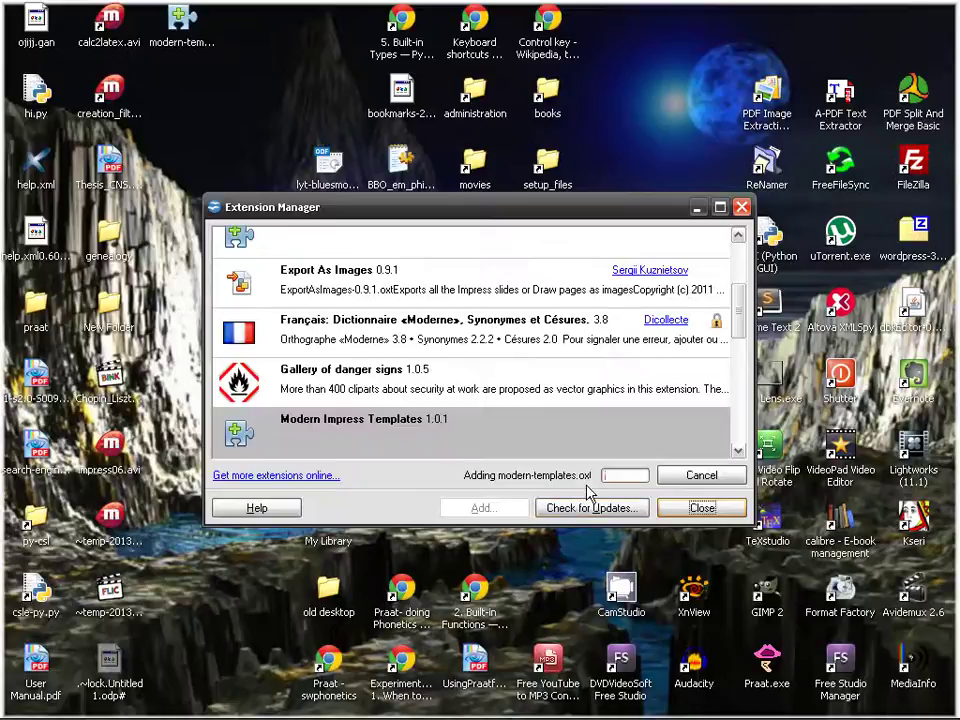
left_click(697, 510)
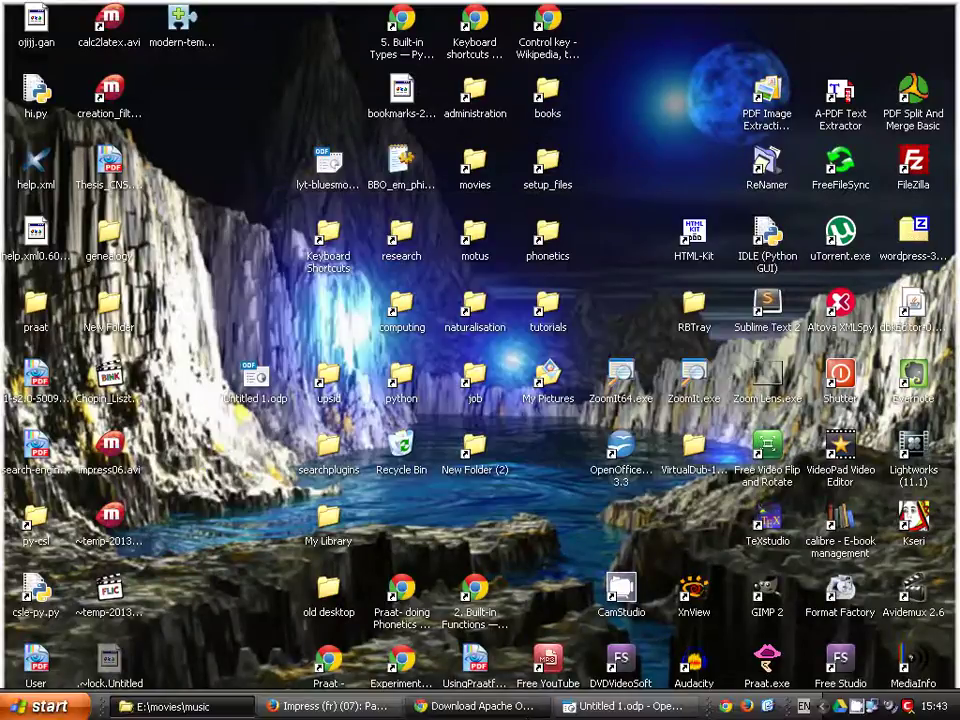
Step: Close the Seasons presentation, saving changes, then reopen Untitled 1.odp from the desktop
right_click(590, 707)
left_click(620, 690)
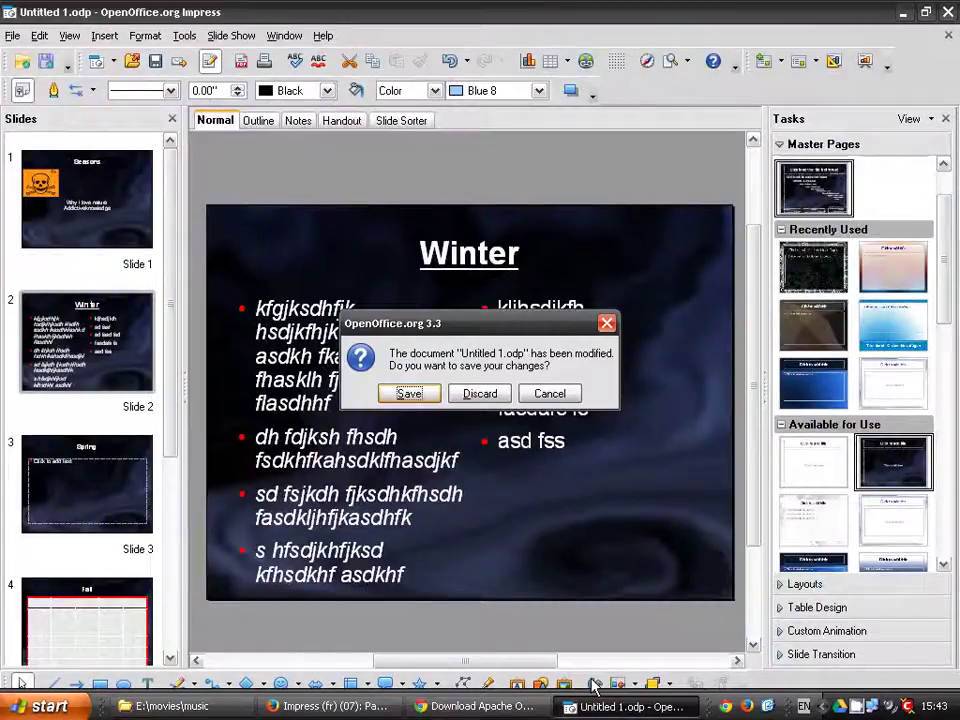
left_click(405, 393)
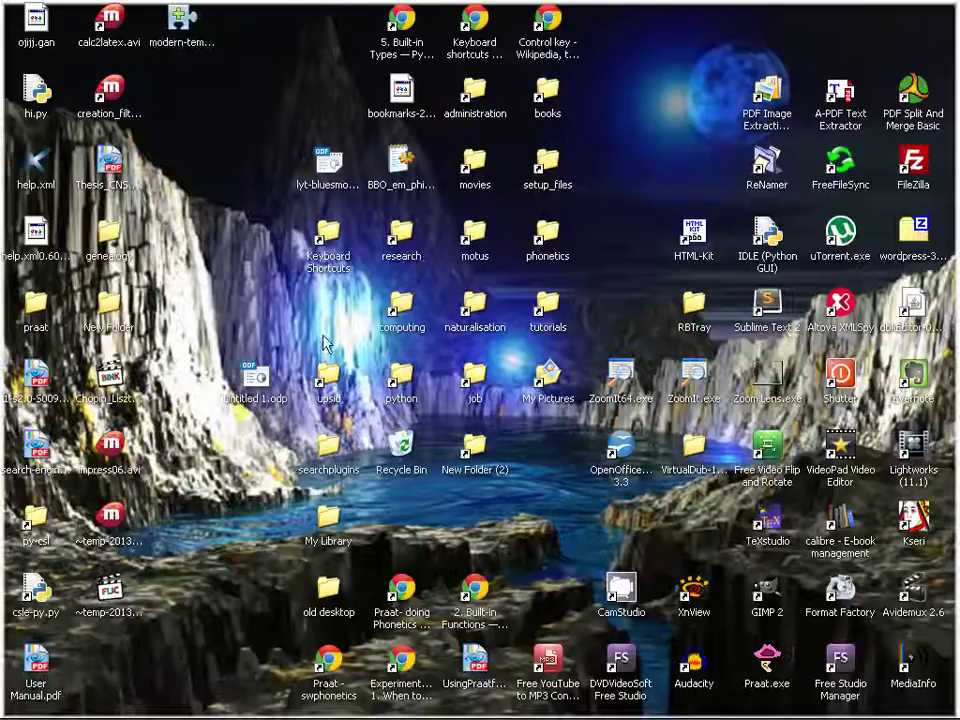
left_click(268, 396)
double_click(268, 396)
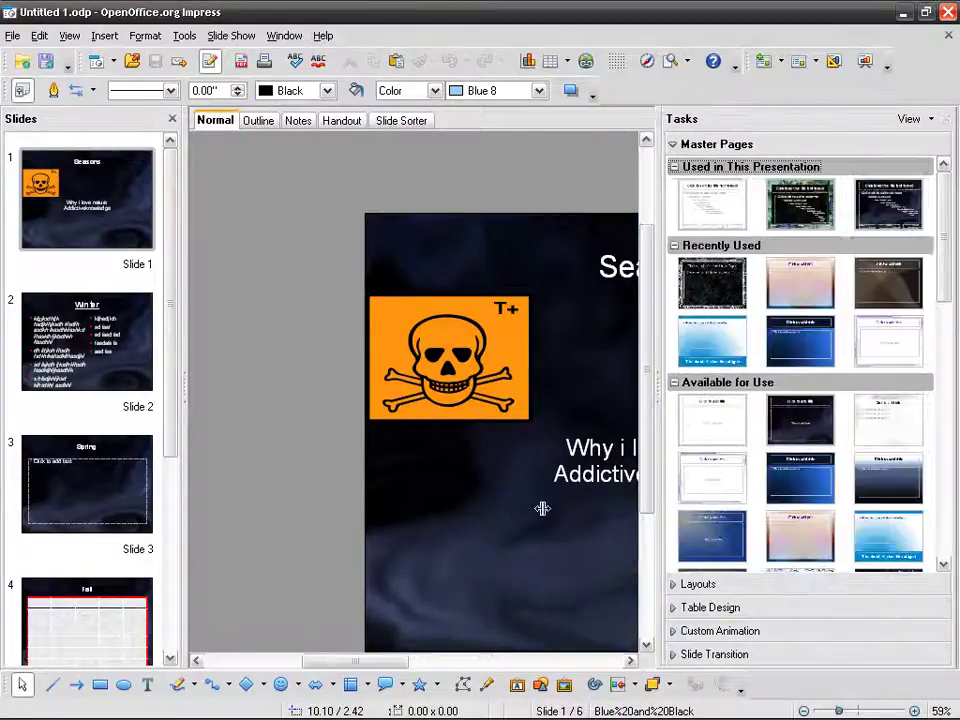
Step: Try the glowing rectangles, grey swirl and green streaked masters, ending on the dark orange swirl reo-veo9
left_click_drag(955, 283, 955, 540)
left_click(801, 209)
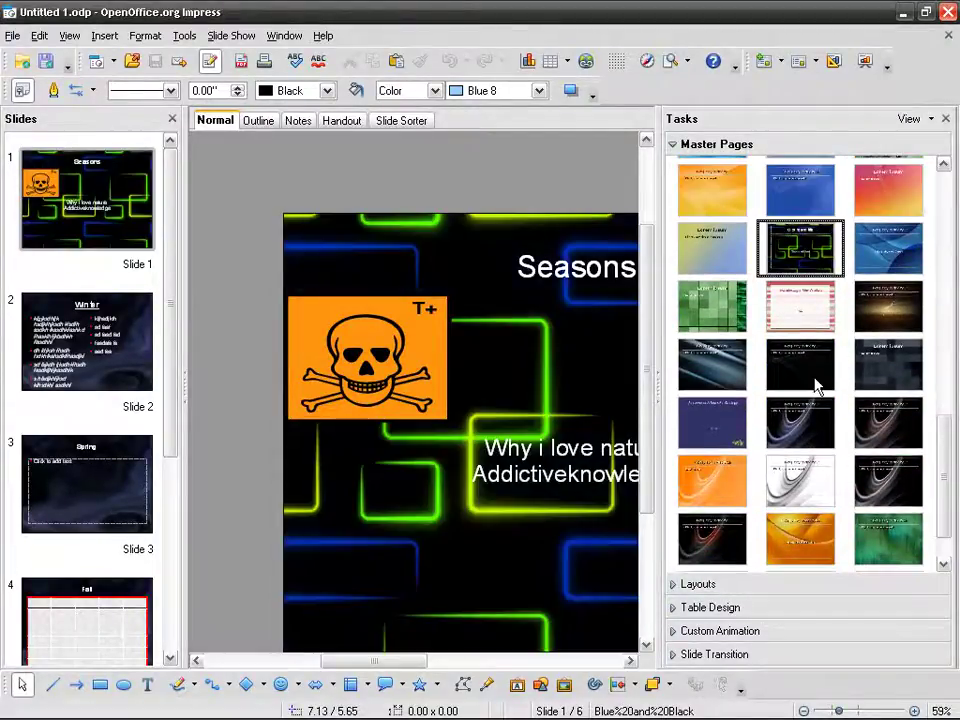
left_click(808, 418)
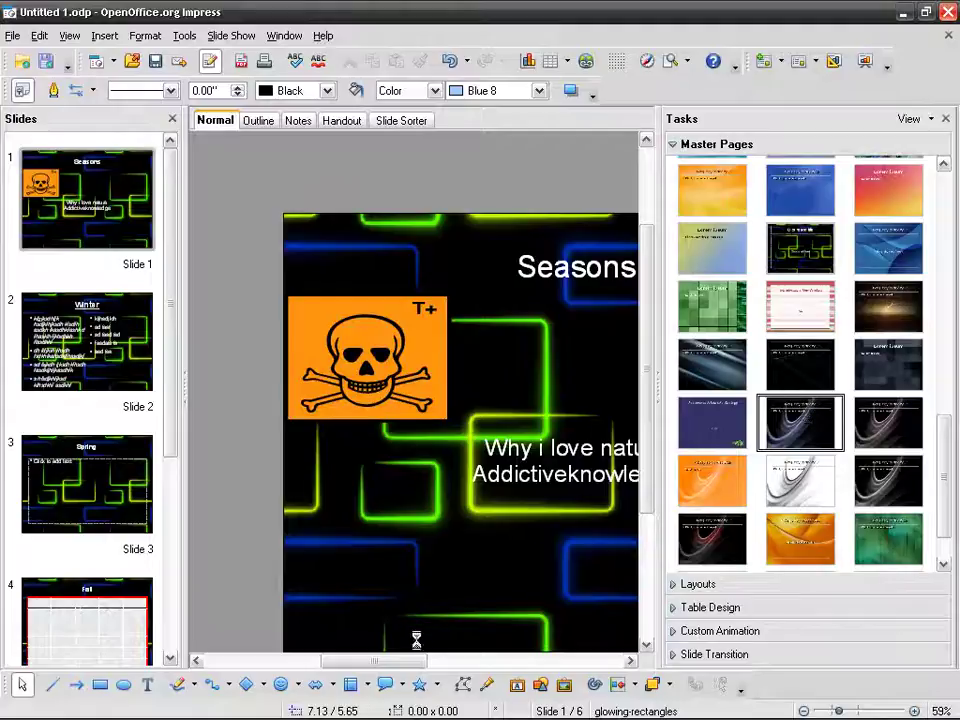
left_click_drag(402, 661, 414, 661)
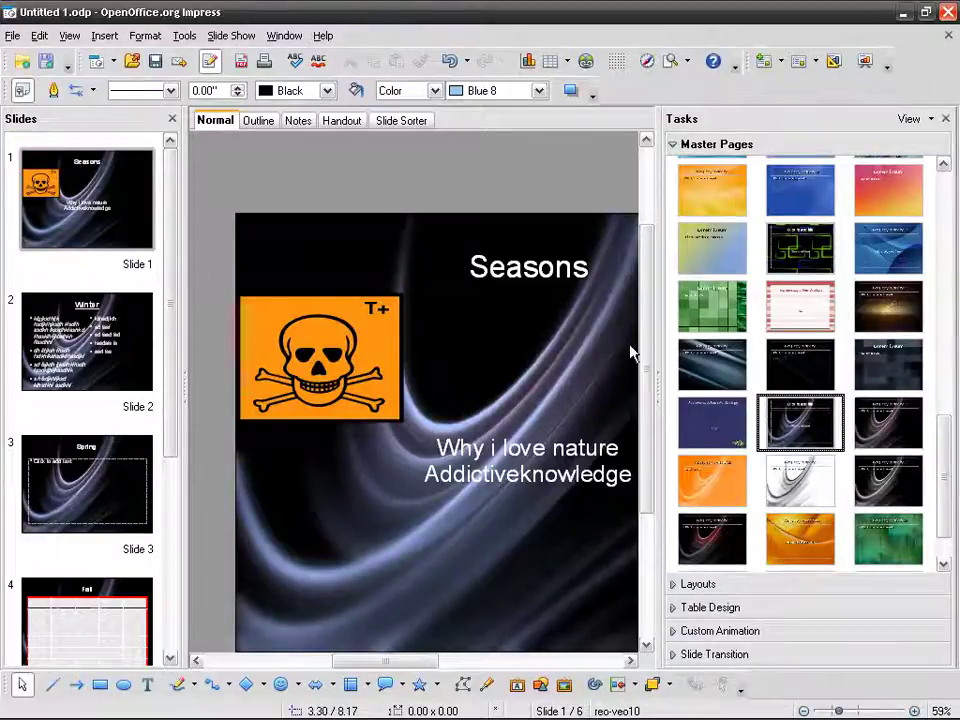
left_click_drag(643, 358, 645, 385)
left_click_drag(398, 660, 402, 666)
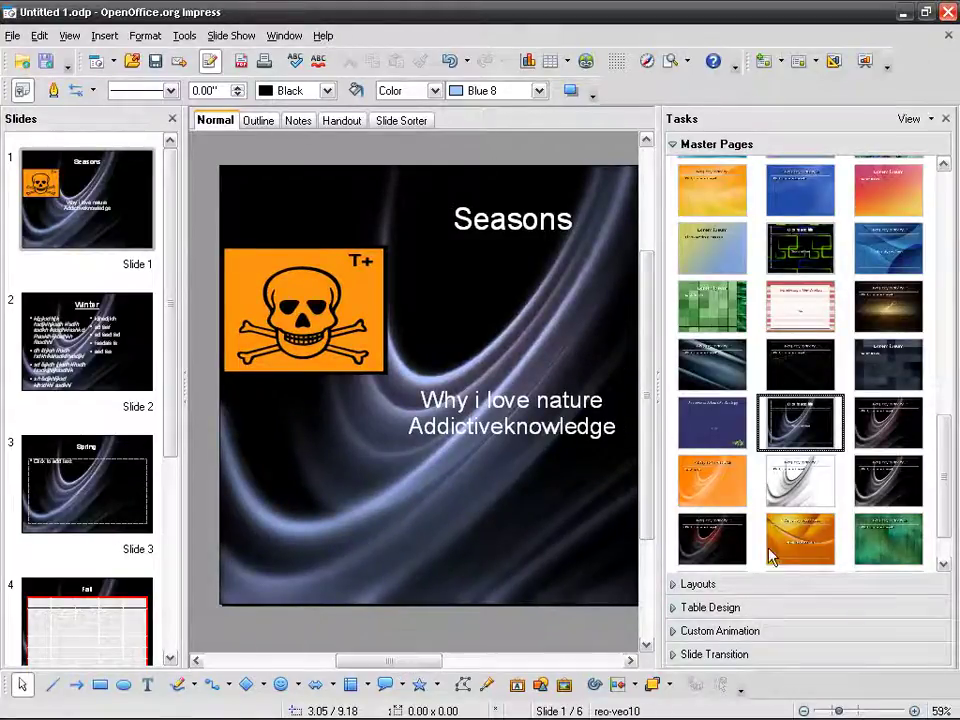
left_click(868, 549)
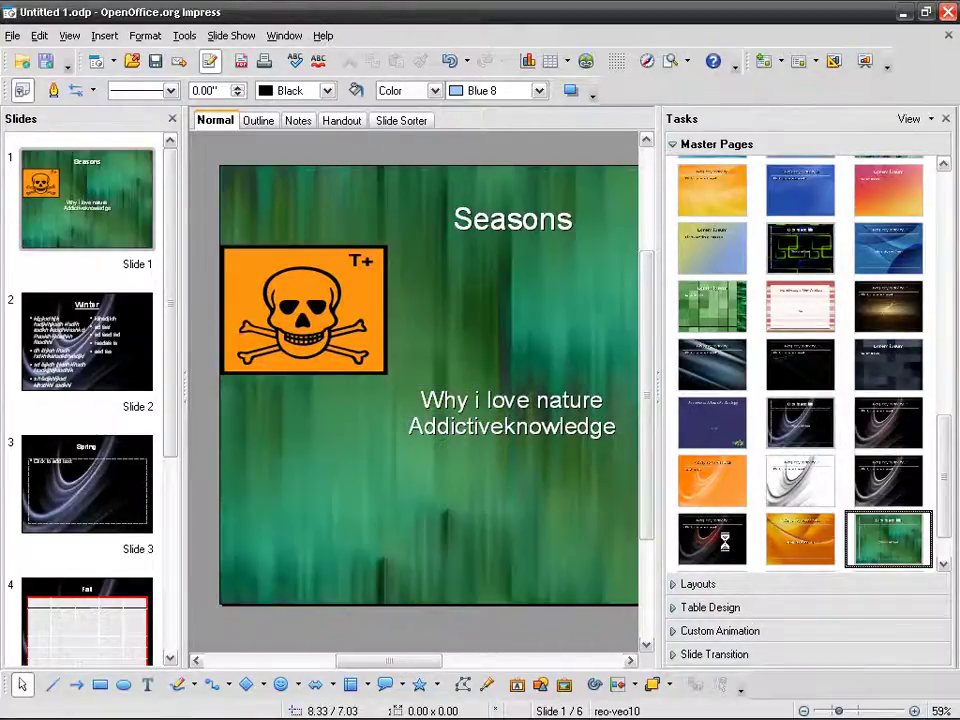
left_click(725, 543)
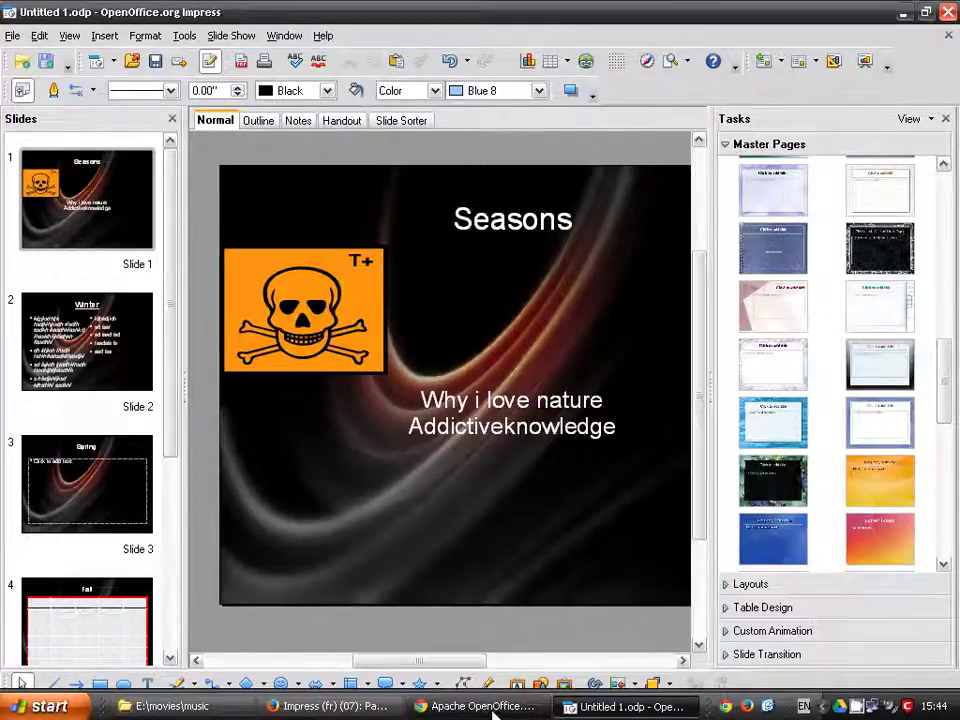
Step: Search Google for 'openoffice impress tempates' from Chrome's address bar
left_click(490, 710)
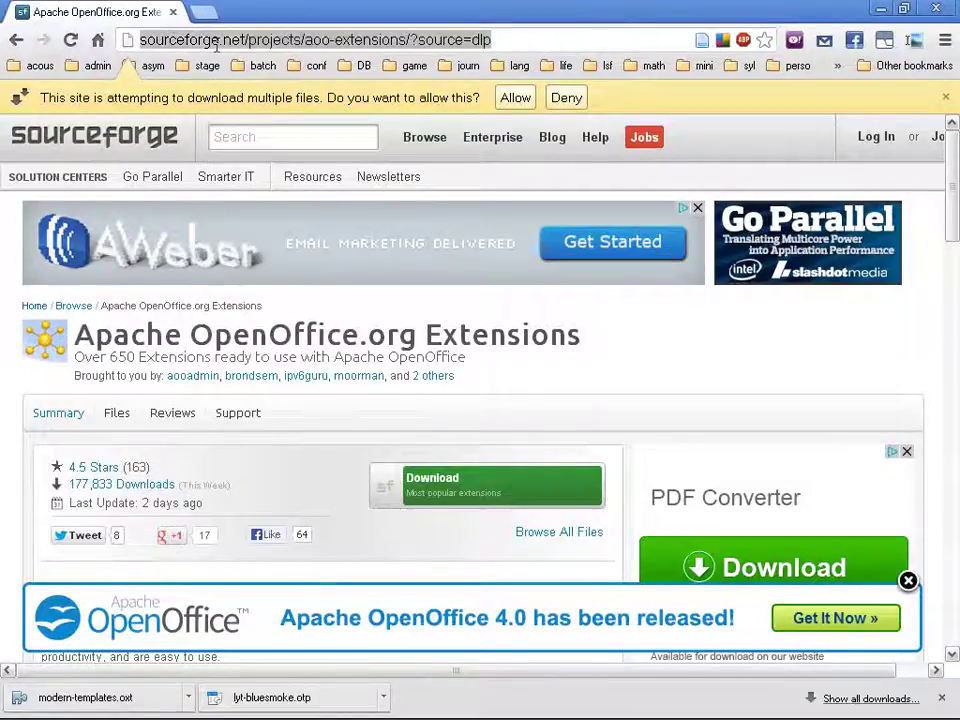
type("openoffice")
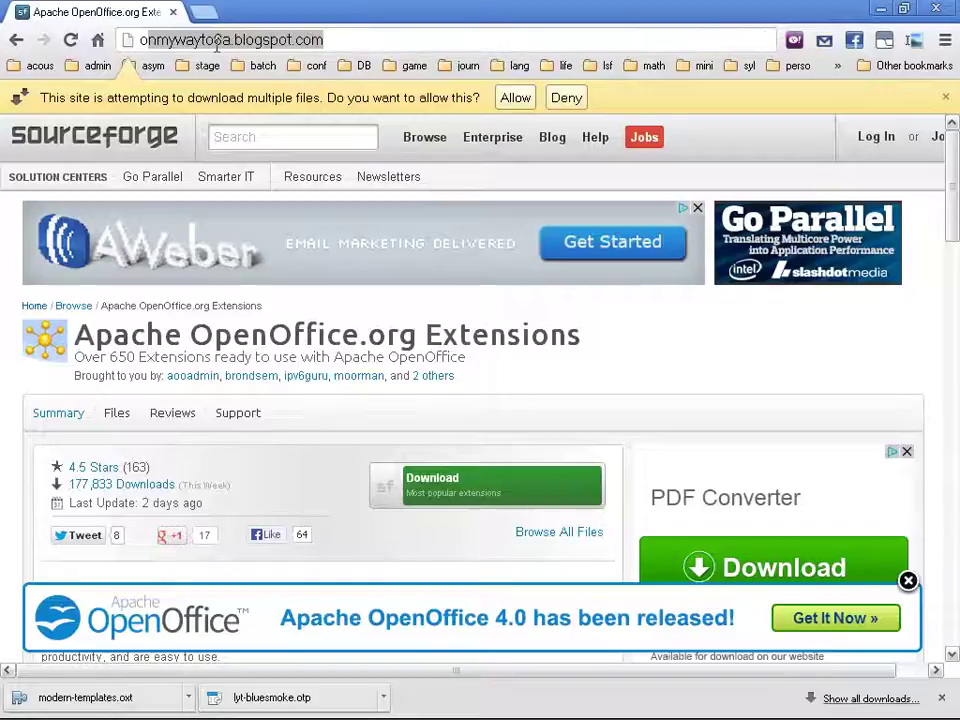
type(" impress tempates")
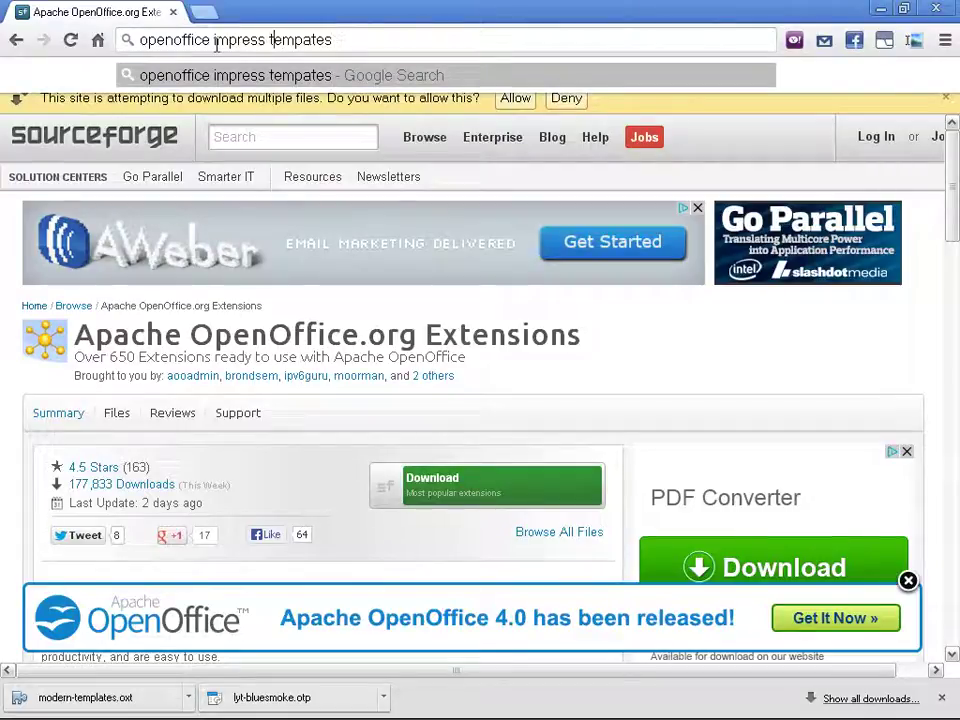
key("Return")
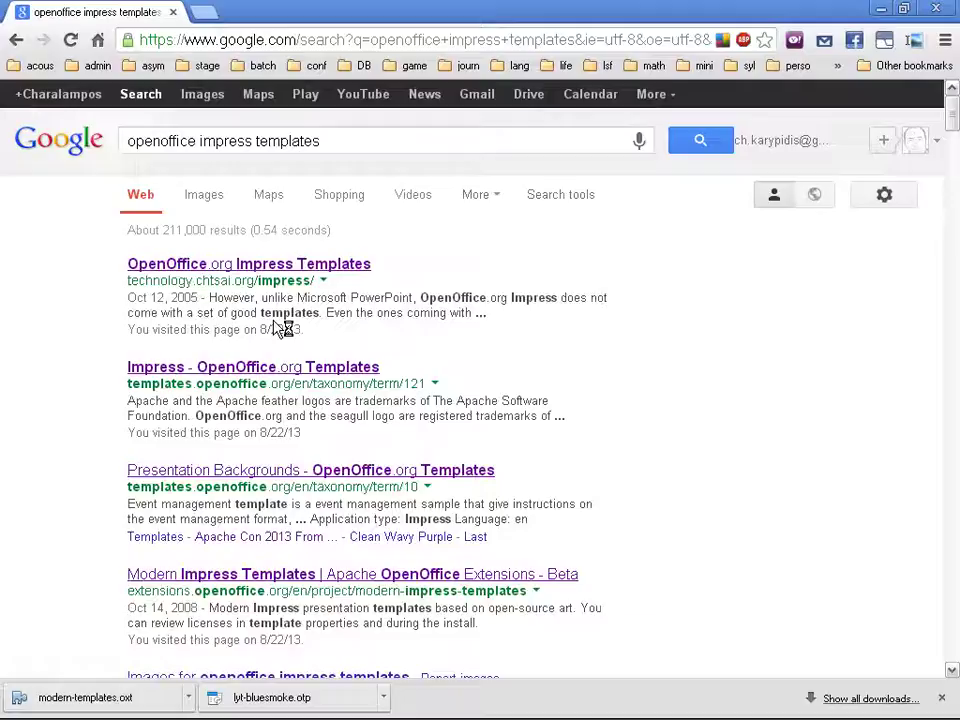
Step: Open two template results in new tabs and scroll through the OpenOffice.org Impress Templates site
middle_click(276, 265)
scroll(81, 443, "down", 1)
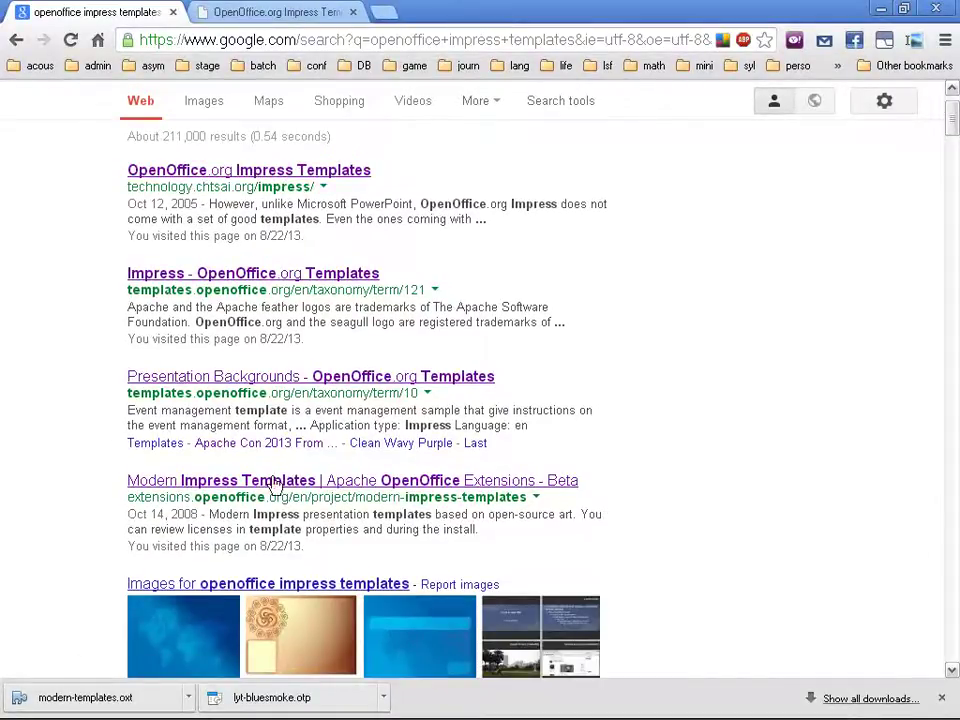
scroll(409, 496, "down", 4)
middle_click(317, 343)
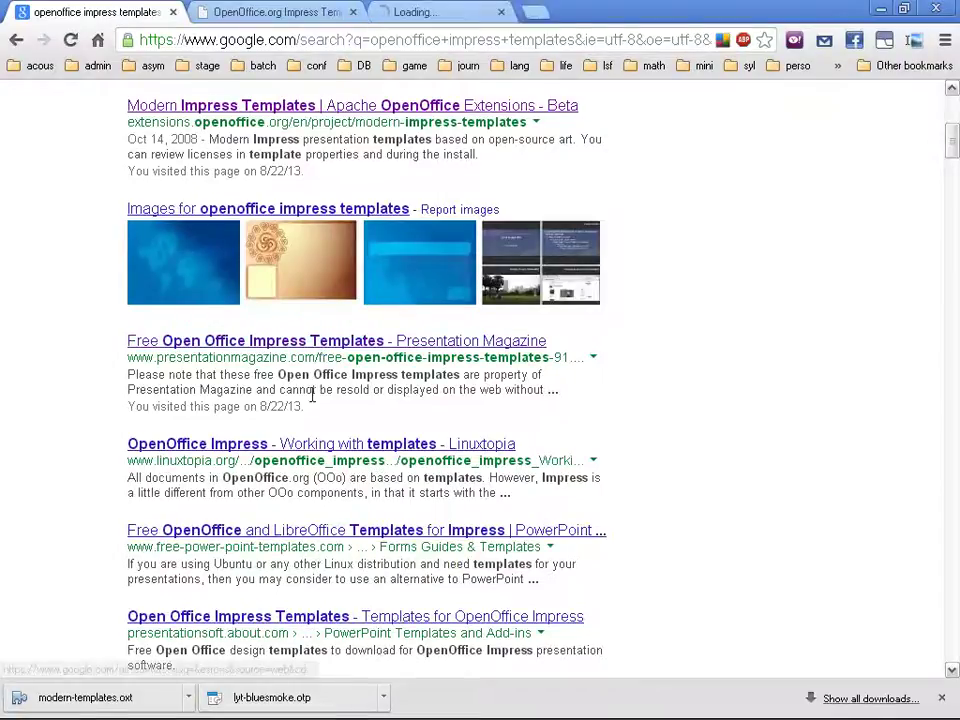
left_click(290, 12)
scroll(362, 402, "down", 8)
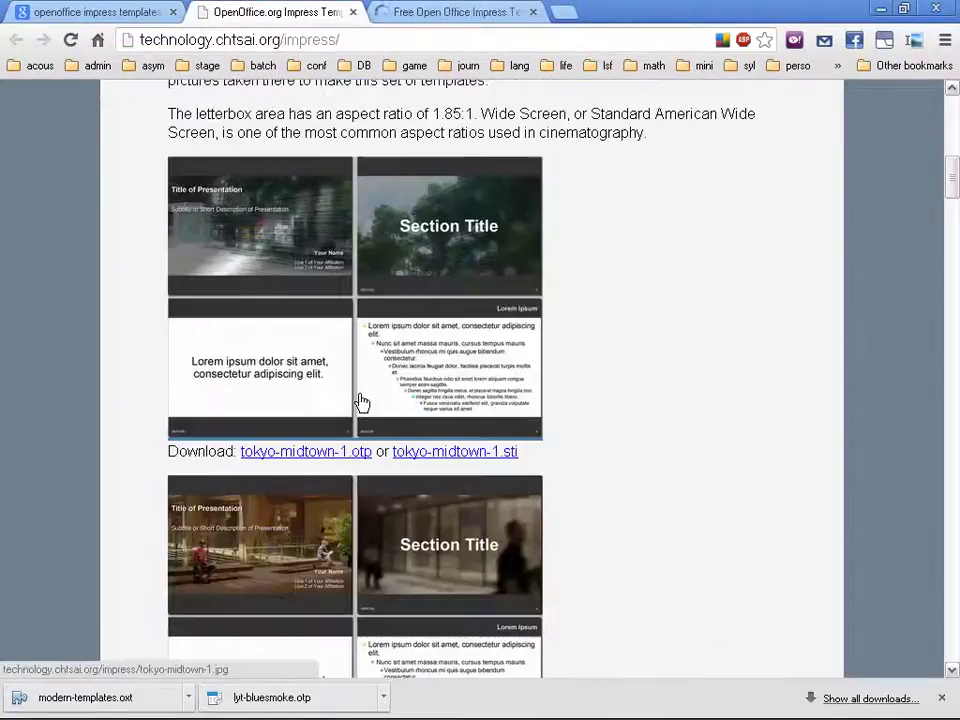
scroll(362, 402, "down", 1)
scroll(362, 402, "down", 14)
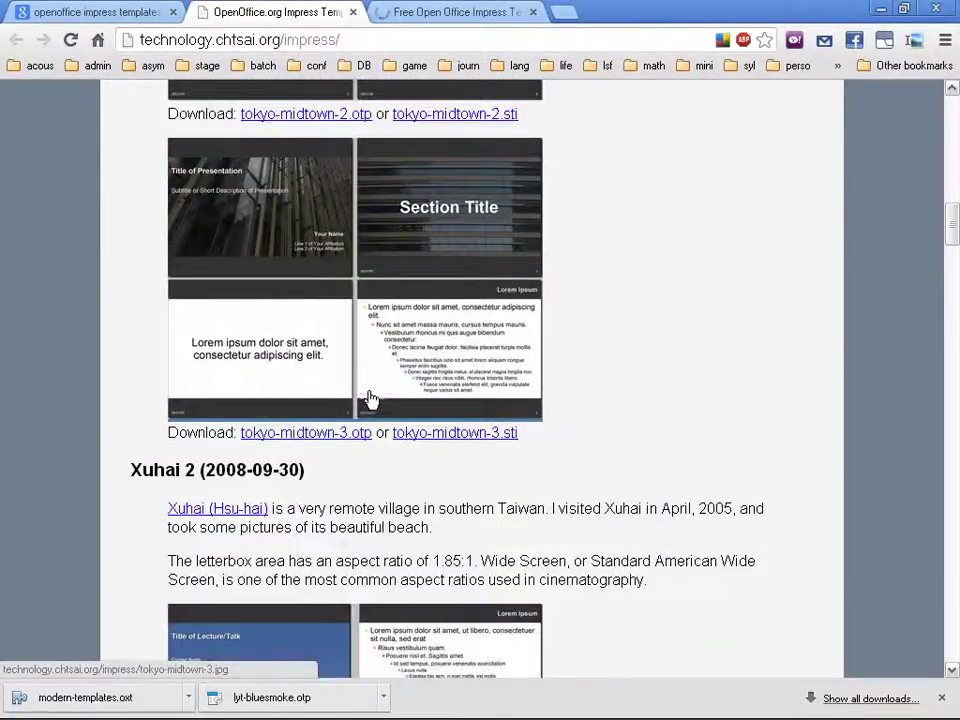
scroll(441, 410, "down", 7)
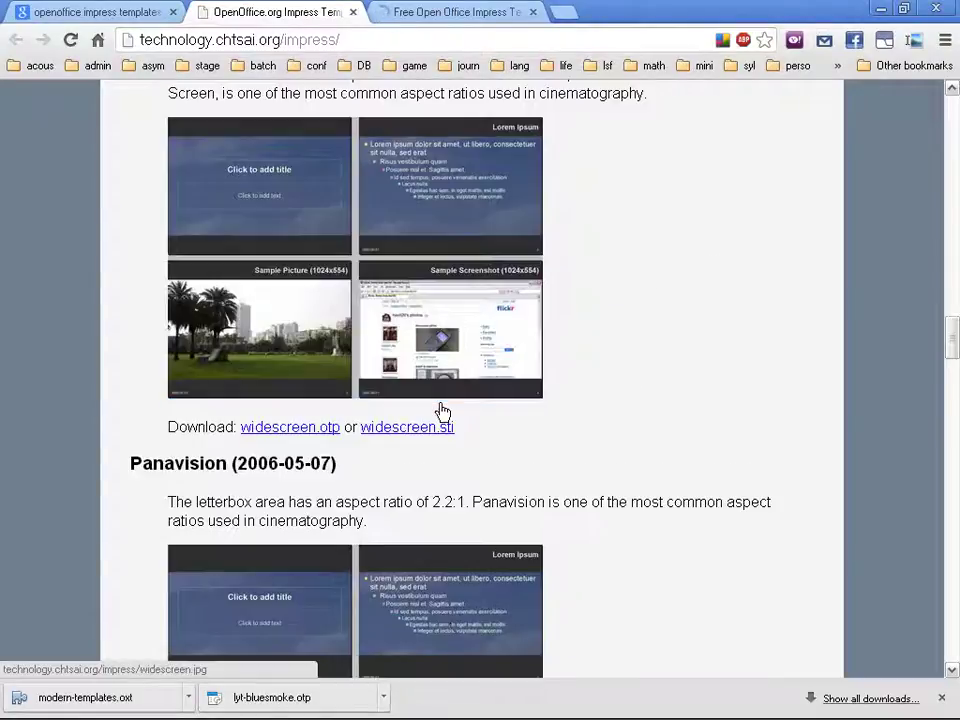
Step: Browse Presentation Magazine's free Impress templates such as Bluewaves, Clouds and Pastel eggs
left_click(476, 12)
scroll(597, 300, "down", 2)
scroll(534, 381, "down", 8)
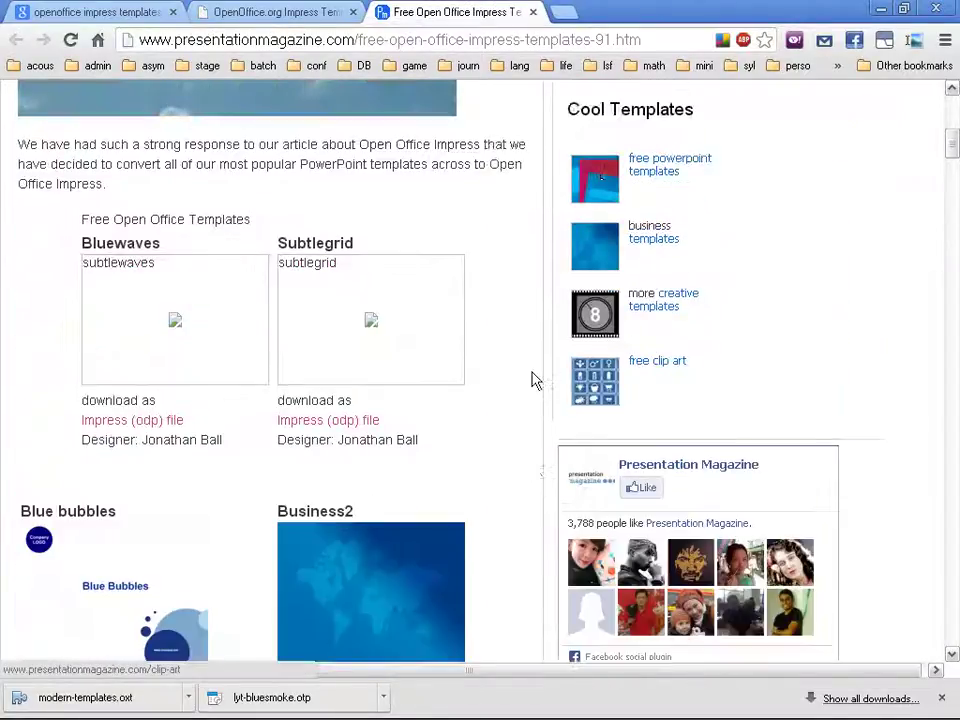
scroll(534, 381, "up", 9)
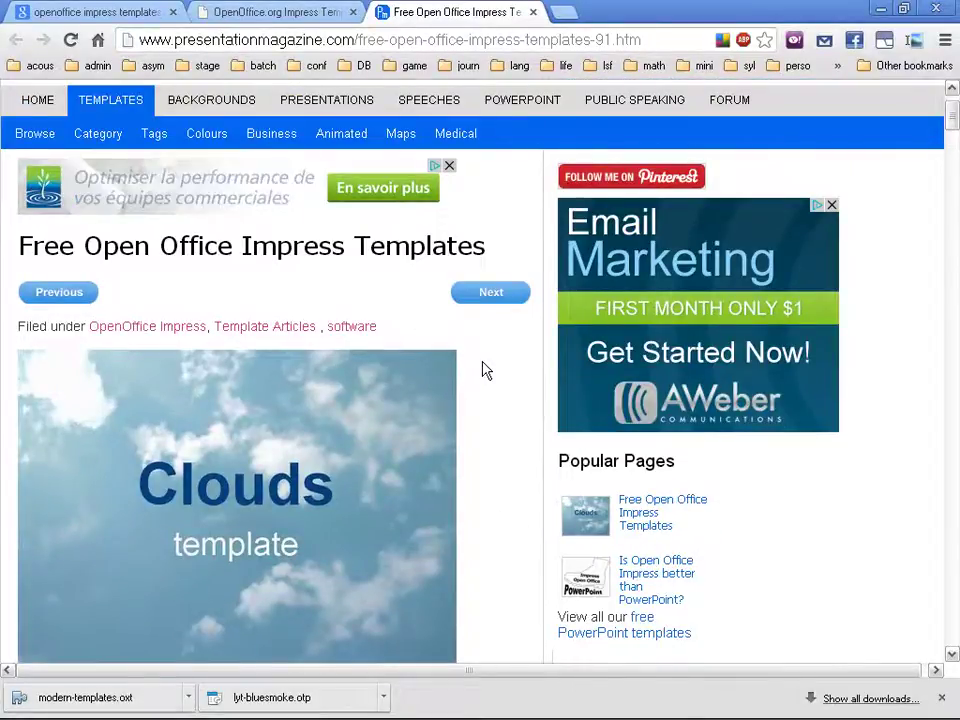
scroll(482, 370, "down", 2)
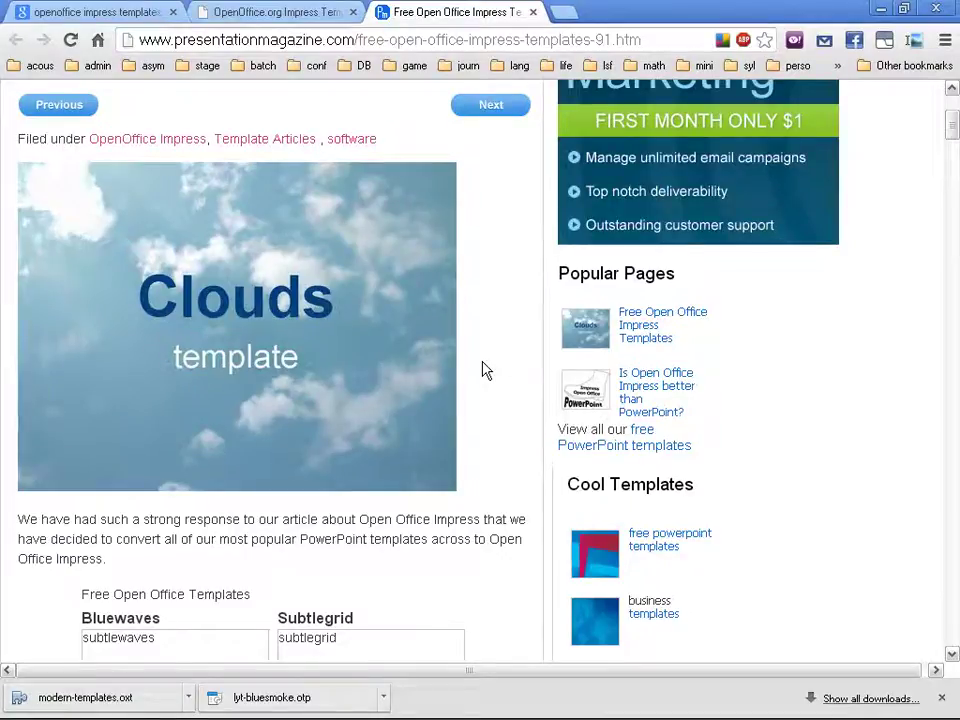
scroll(482, 370, "down", 2)
scroll(482, 370, "down", 12)
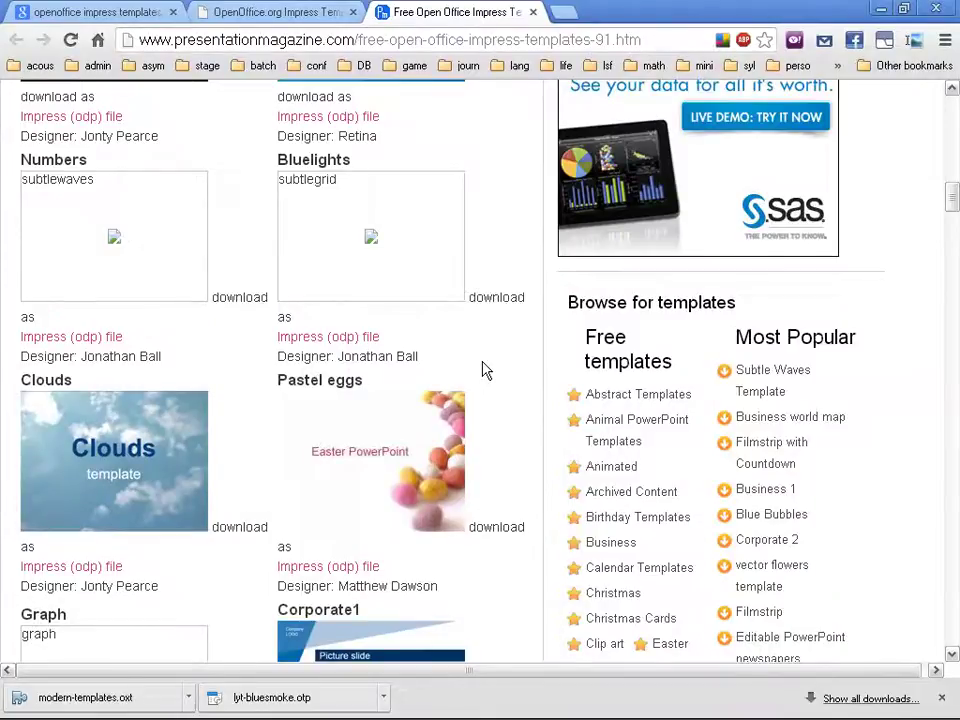
scroll(482, 370, "down", 8)
scroll(482, 370, "down", 15)
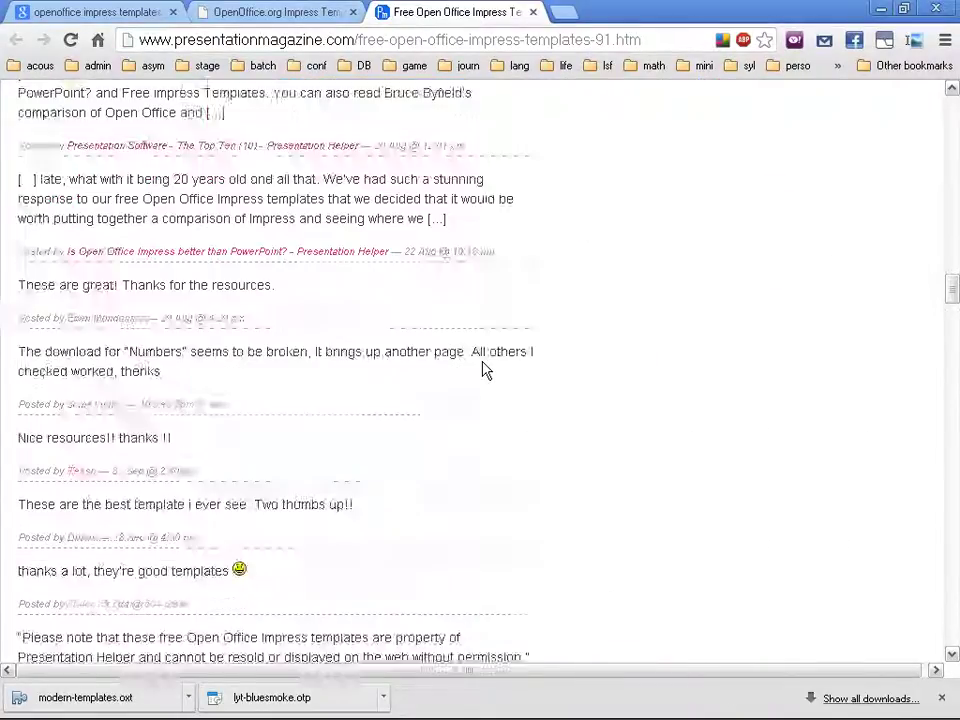